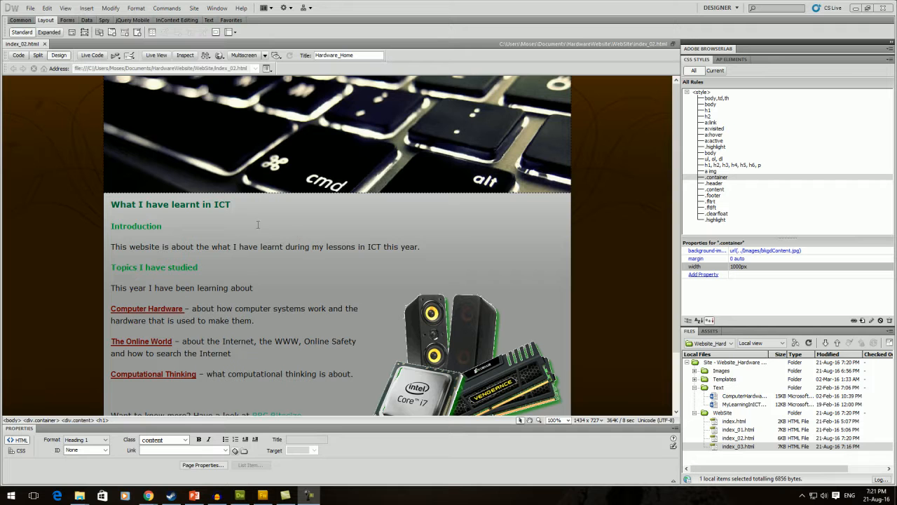
click(21, 19)
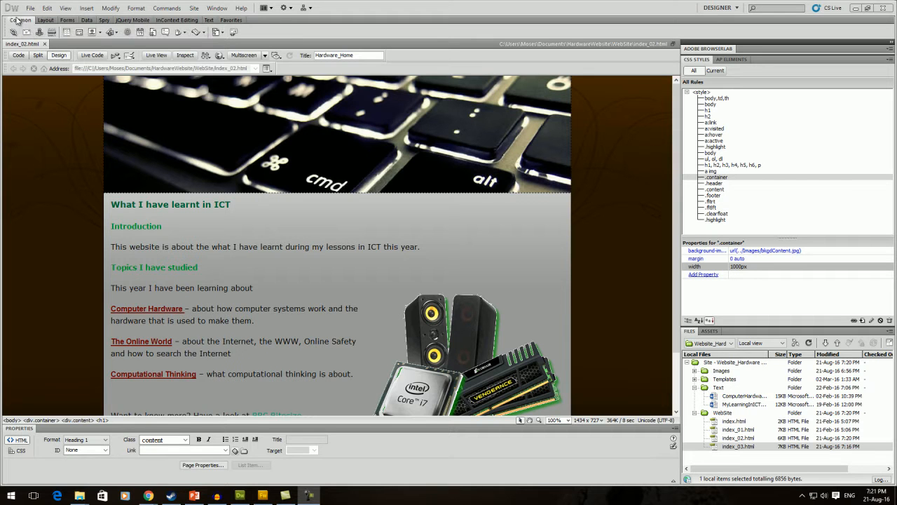
click(12, 33)
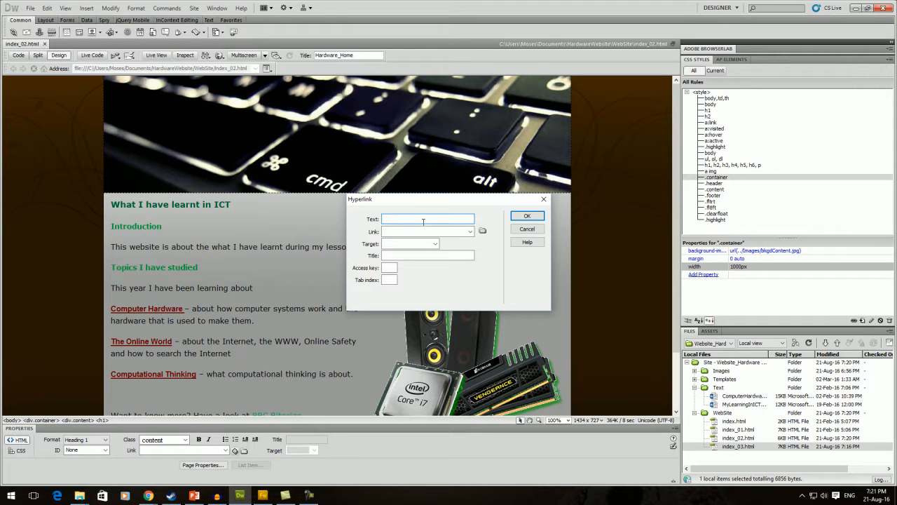
text(About)
click(483, 230)
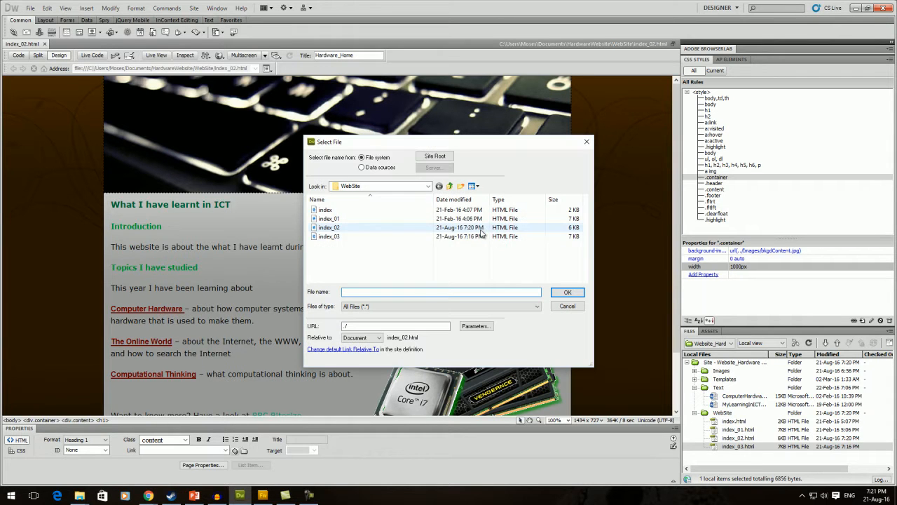
click(365, 236)
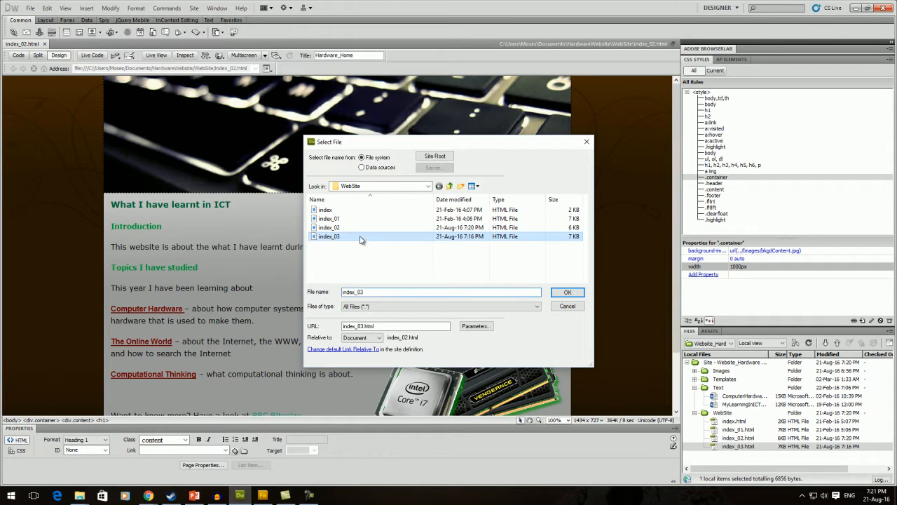
click(569, 293)
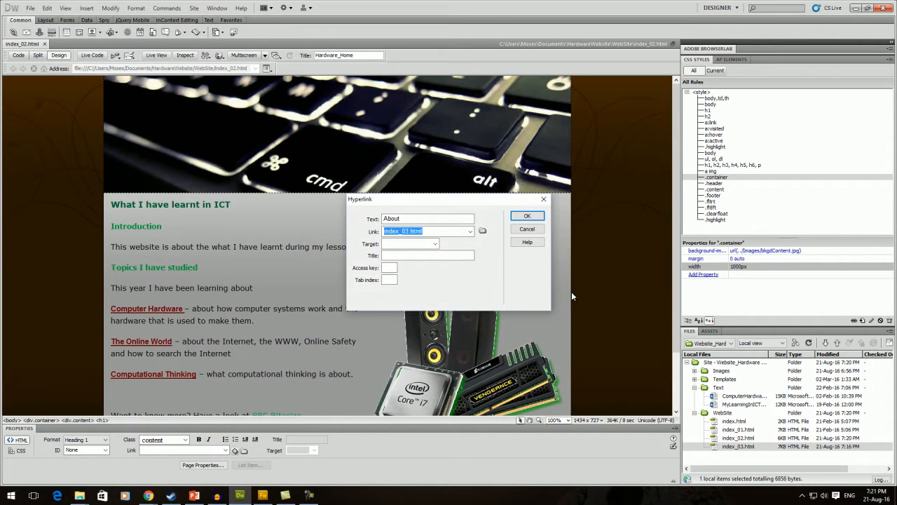
click(435, 243)
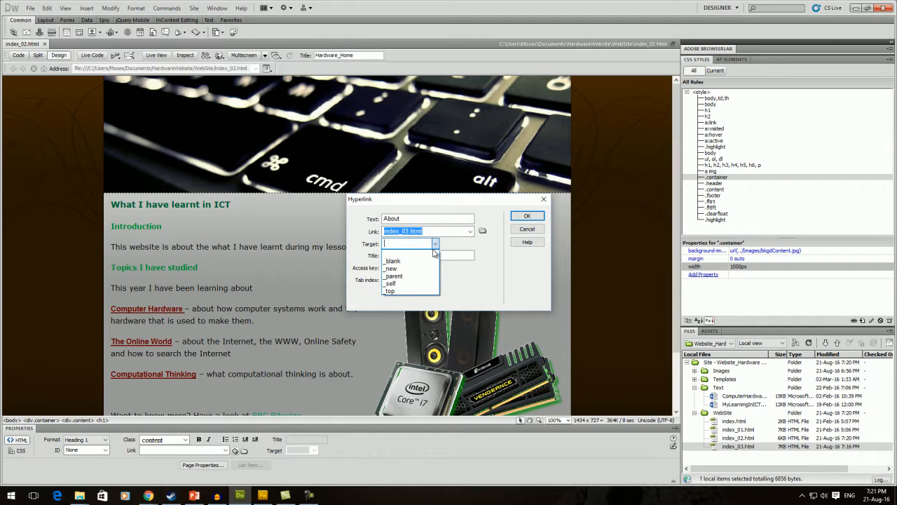
click(411, 283)
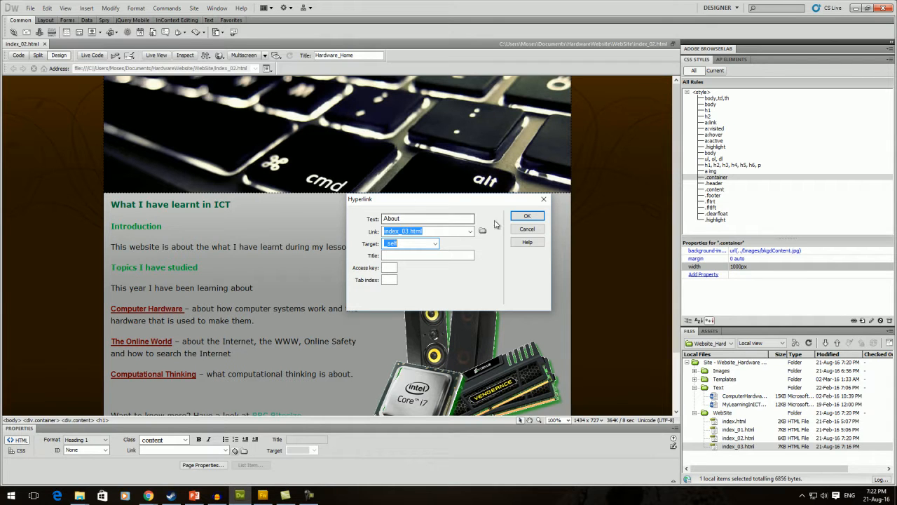
click(529, 229)
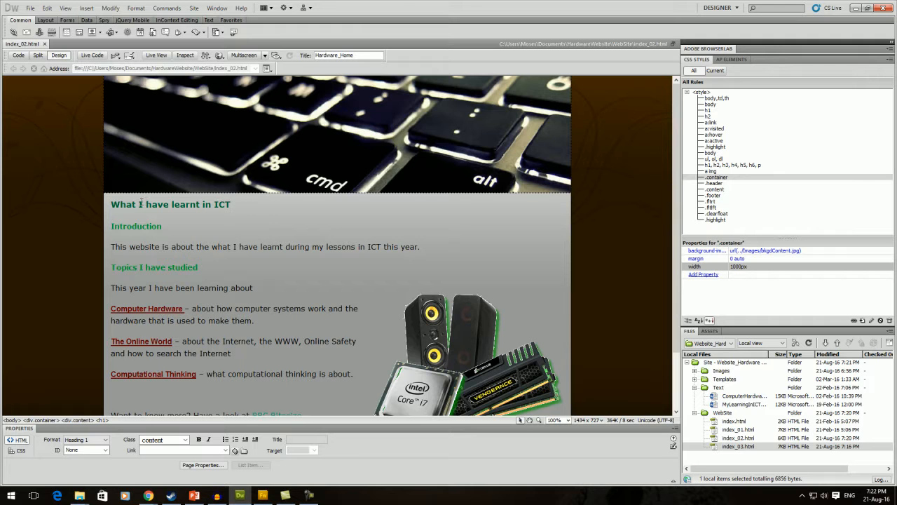
Step: Show the code beside the design and place the insertion point between the header div and the content div
click(110, 204)
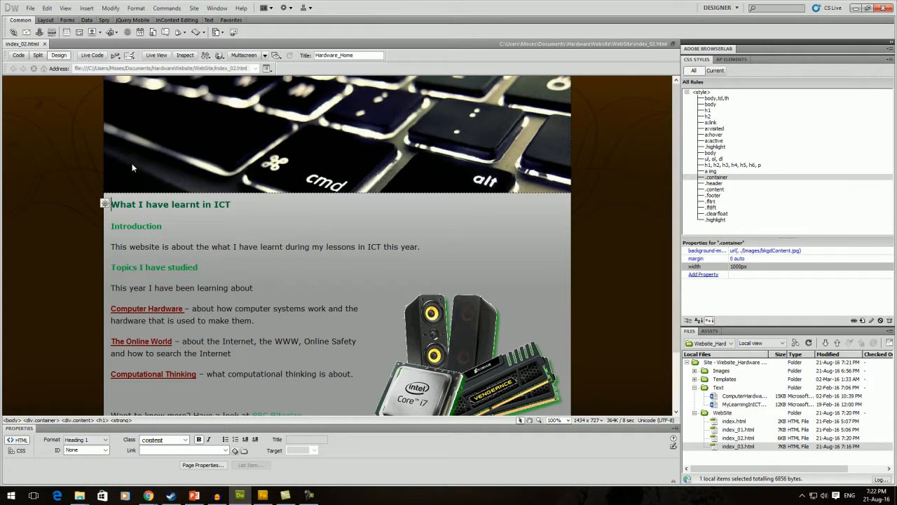
click(38, 57)
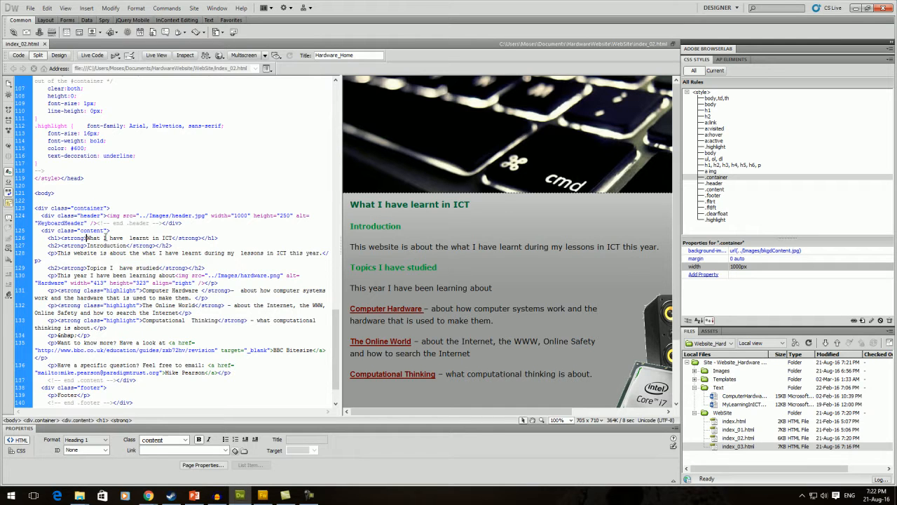
click(172, 238)
drag(86, 238, 174, 237)
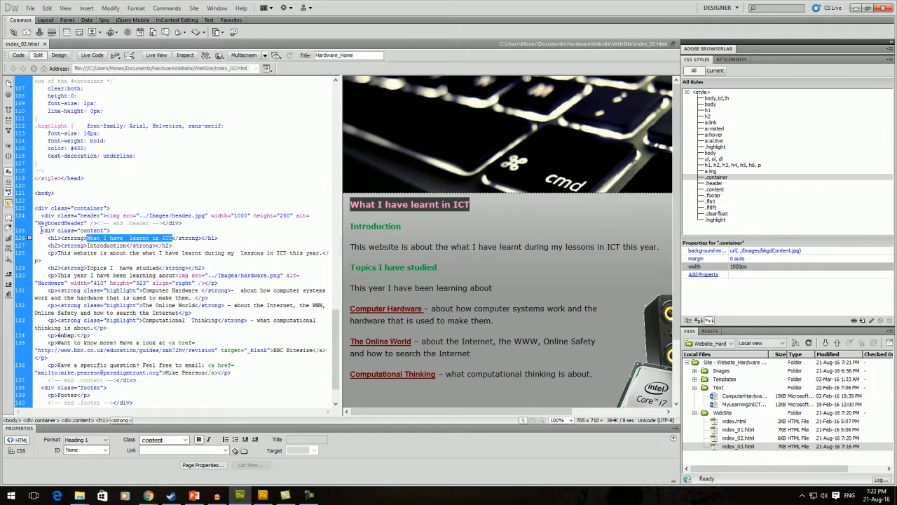
drag(36, 222, 90, 223)
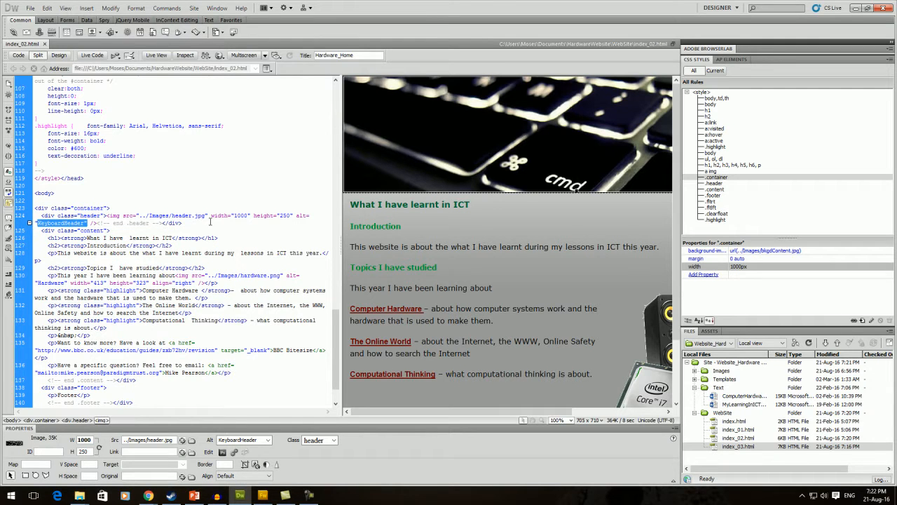
drag(183, 222, 103, 297)
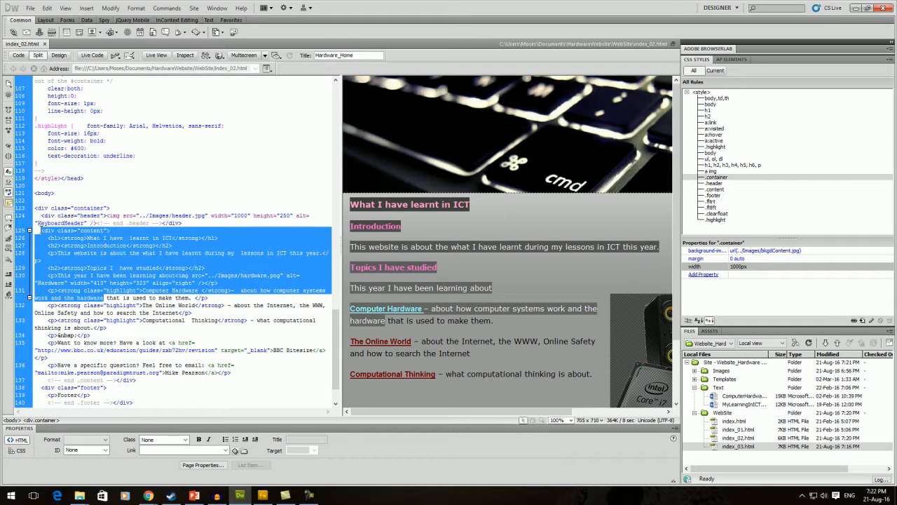
click(41, 230)
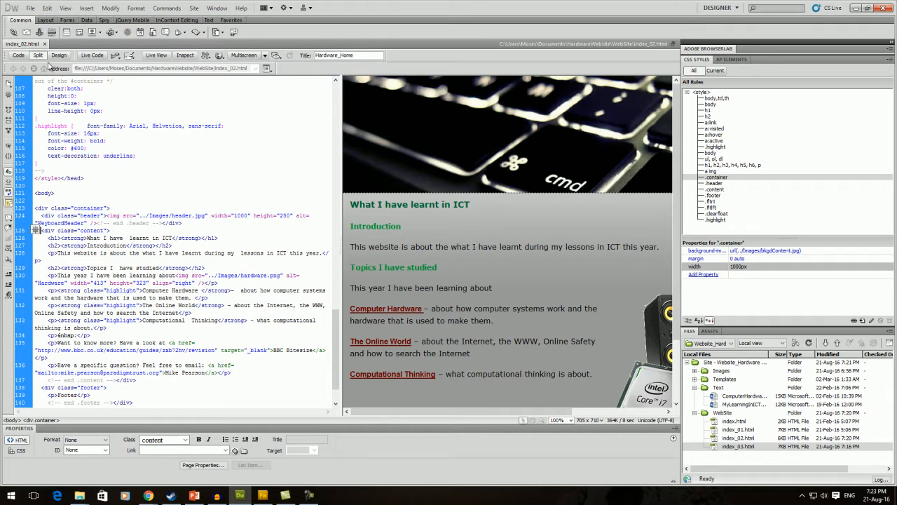
Step: Insert a horizontal Spry Menu Bar between the header and content divs and return to the full design view
click(46, 21)
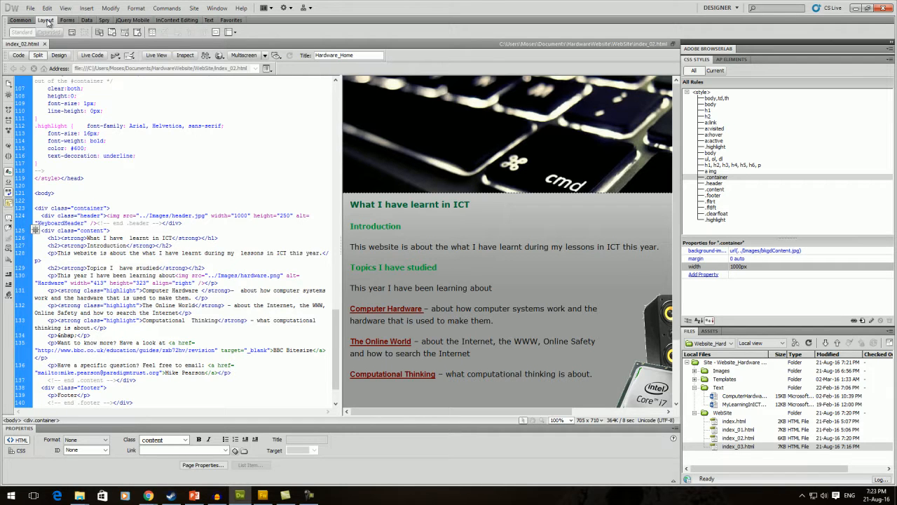
click(100, 33)
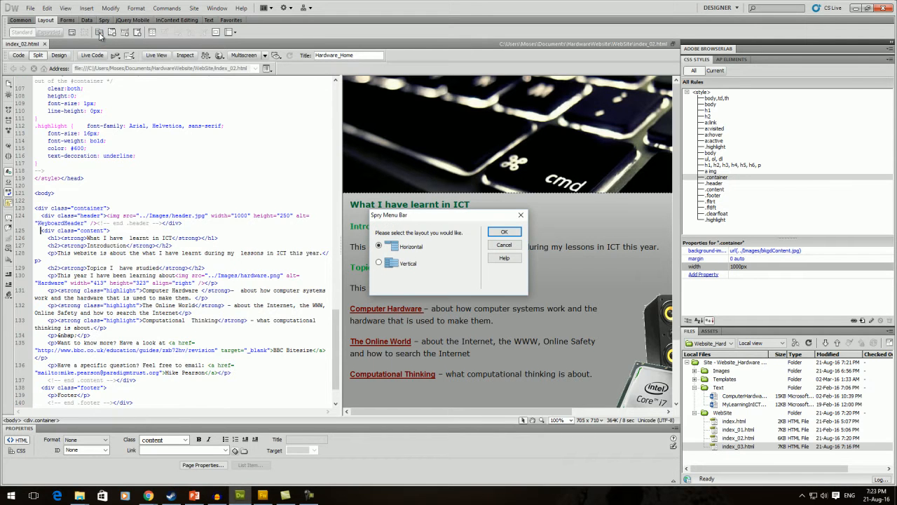
click(379, 263)
click(380, 247)
click(504, 233)
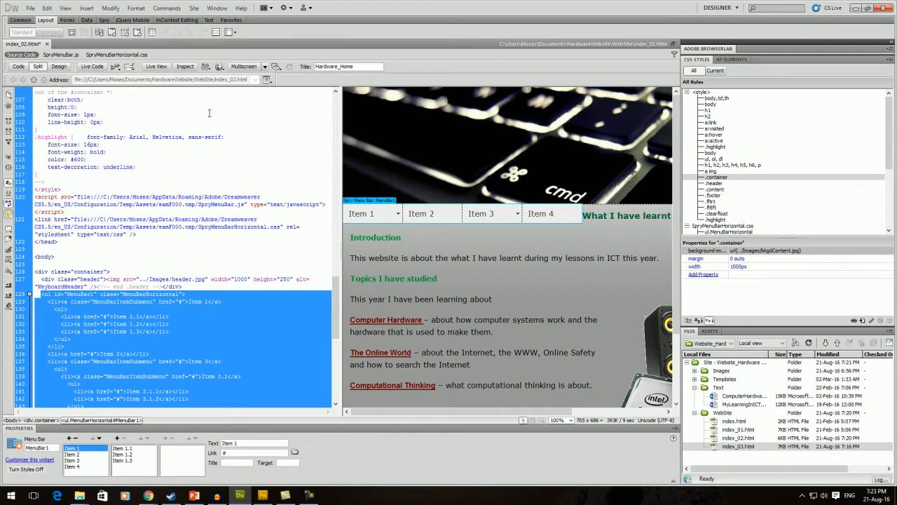
click(59, 66)
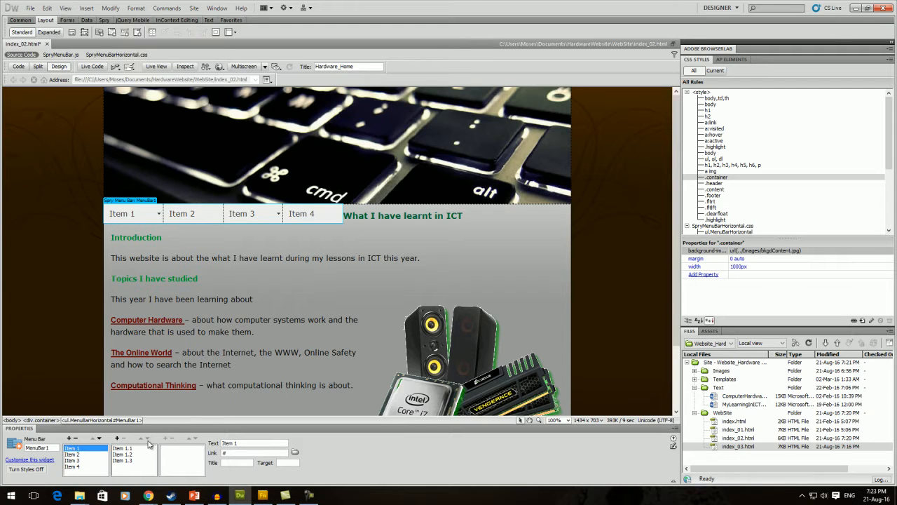
Step: Rename the menu bar's first item as Home
drag(242, 443, 214, 444)
text(Home)
key(BackSpace)
key(BackSpace)
key(BackSpace)
key(BackSpace)
text(Home)
Step: Remove all submenu items under the Home menu item
click(122, 449)
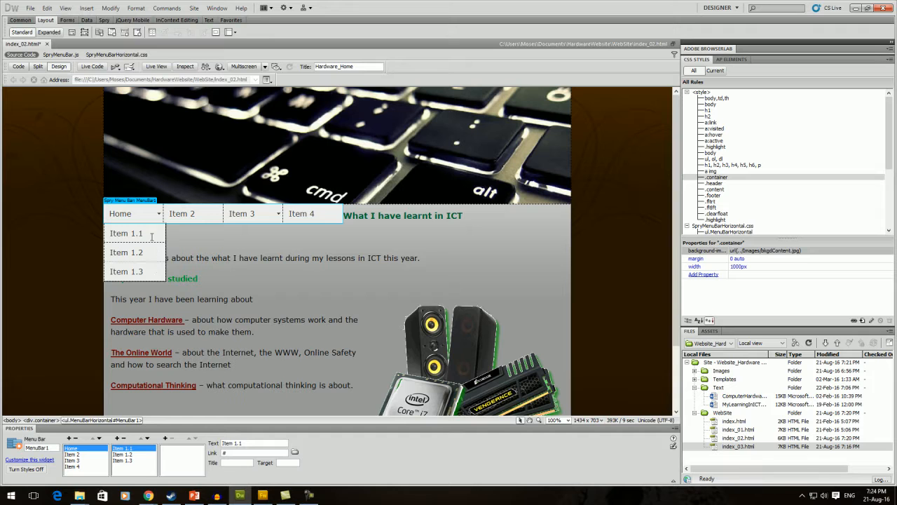
click(123, 438)
click(124, 439)
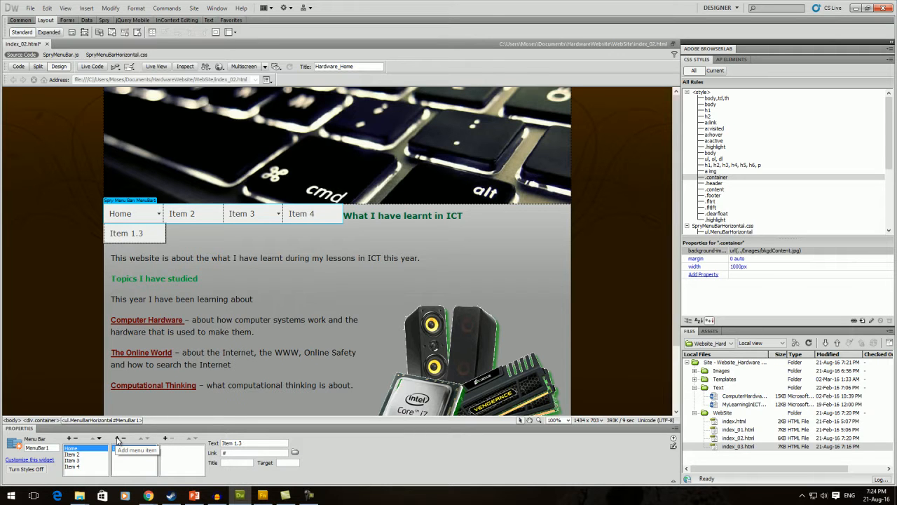
click(119, 439)
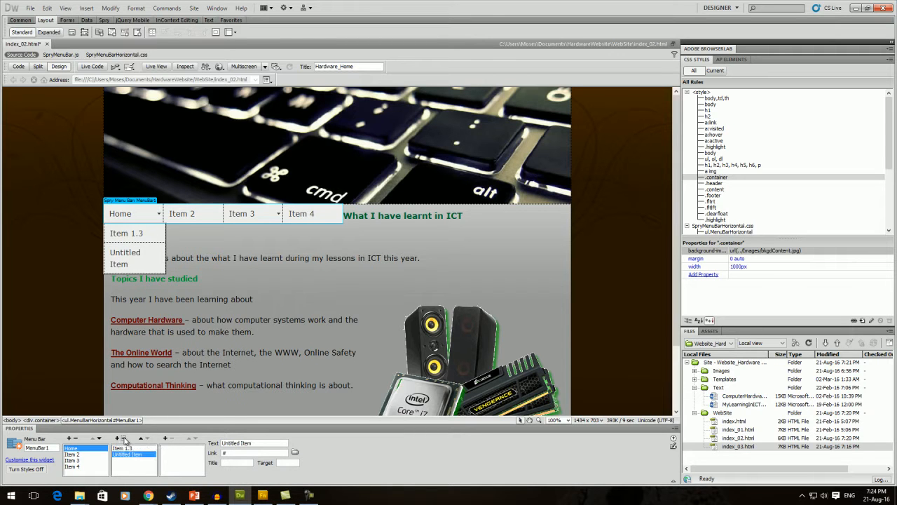
click(123, 439)
click(124, 440)
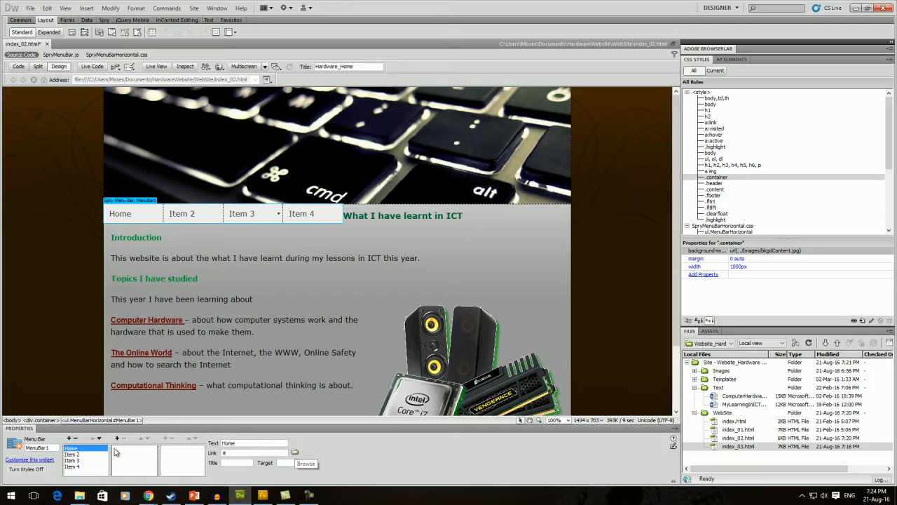
Step: Rename Item 2 as Hardware and add a submenu item named Input Devices under it
click(73, 454)
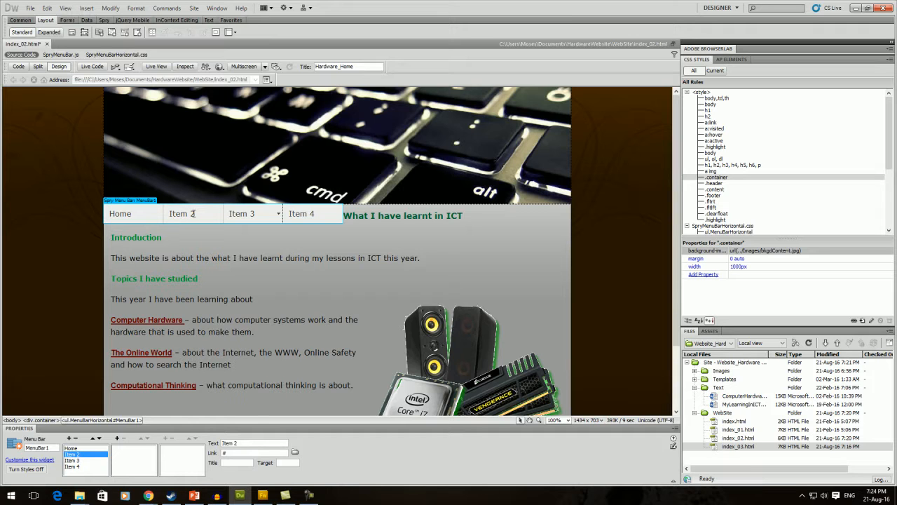
drag(239, 443, 221, 446)
text(Hardware)
click(117, 439)
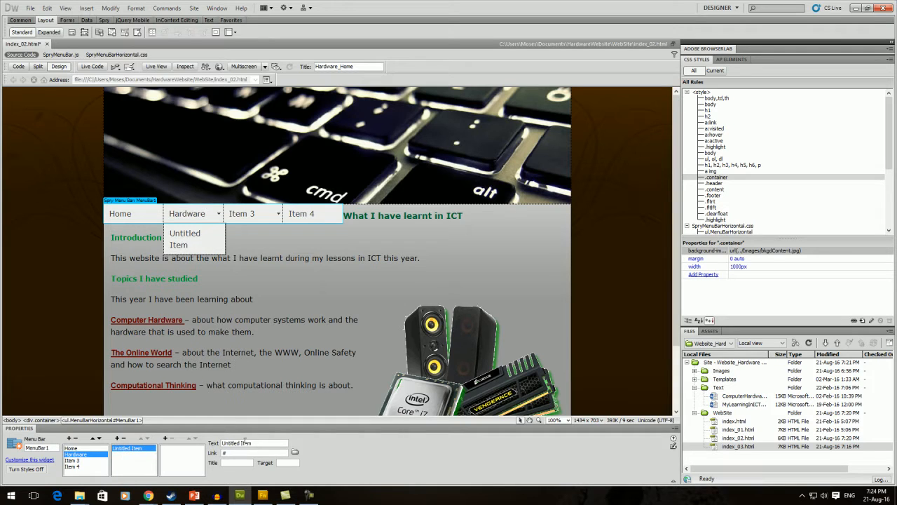
drag(258, 444, 221, 443)
text(Input Devices)
Step: Add two more submenu items under Hardware, named Processing Devices and Output Devices
click(117, 439)
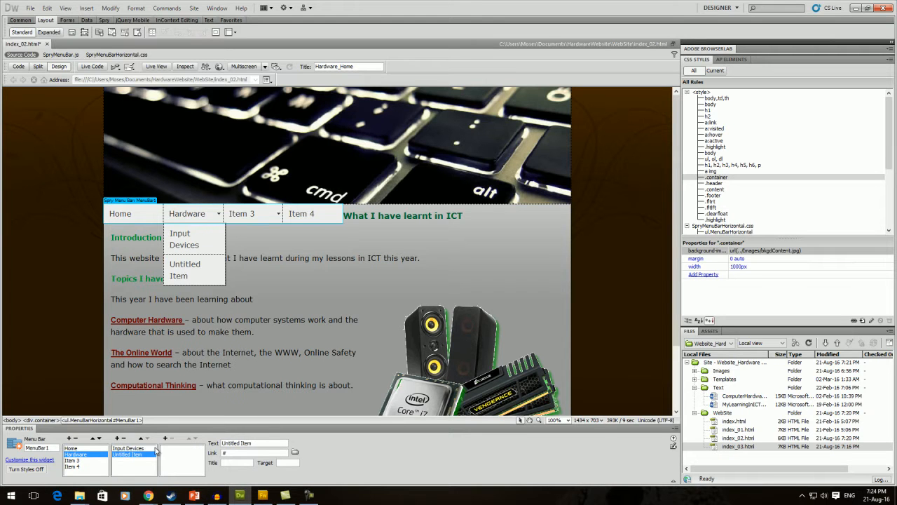
drag(263, 443, 205, 445)
text(Processing Devices)
click(118, 439)
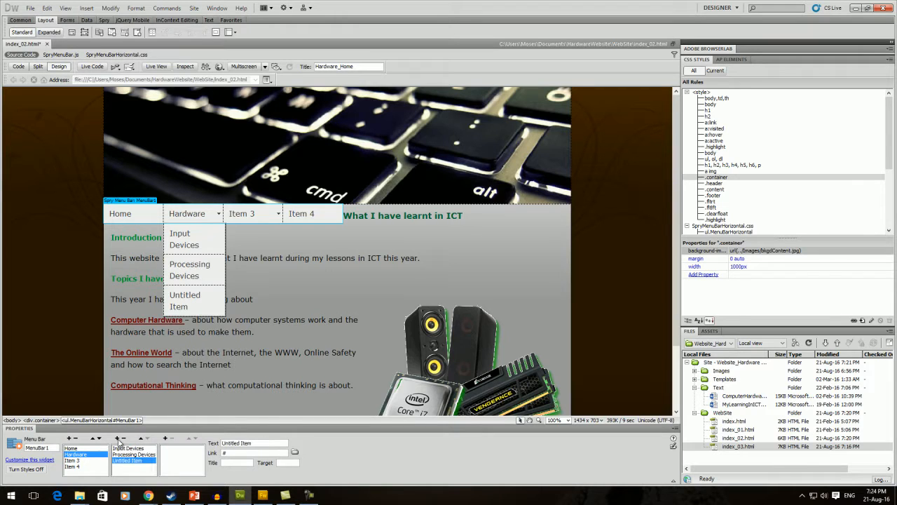
text(Ouput)
key(BackSpace)
key(BackSpace)
key(BackSpace)
key(BackSpace)
text(utput Devices)
Step: Add a fourth submenu item under Hardware, named Storage Devices
click(117, 438)
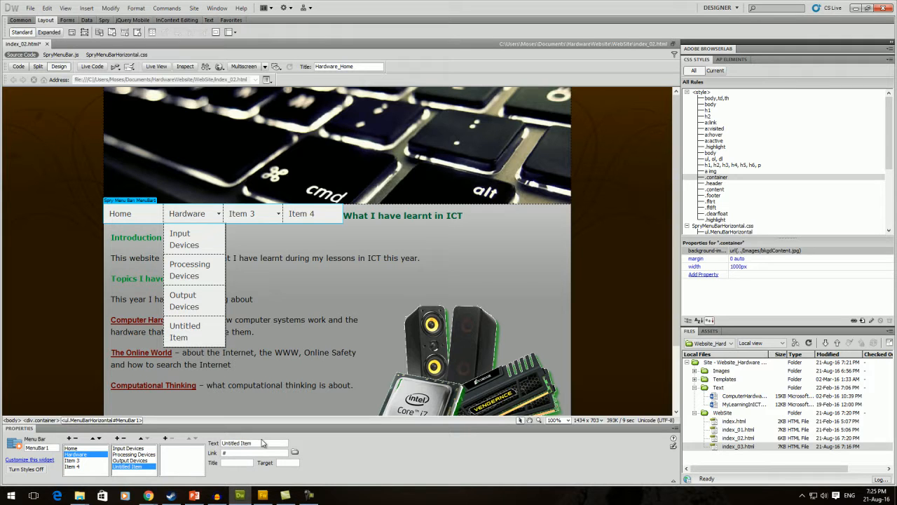
drag(260, 443, 218, 446)
text(St)
text(orga)
key(BackSpace)
key(BackSpace)
text(age Devi)
click(171, 459)
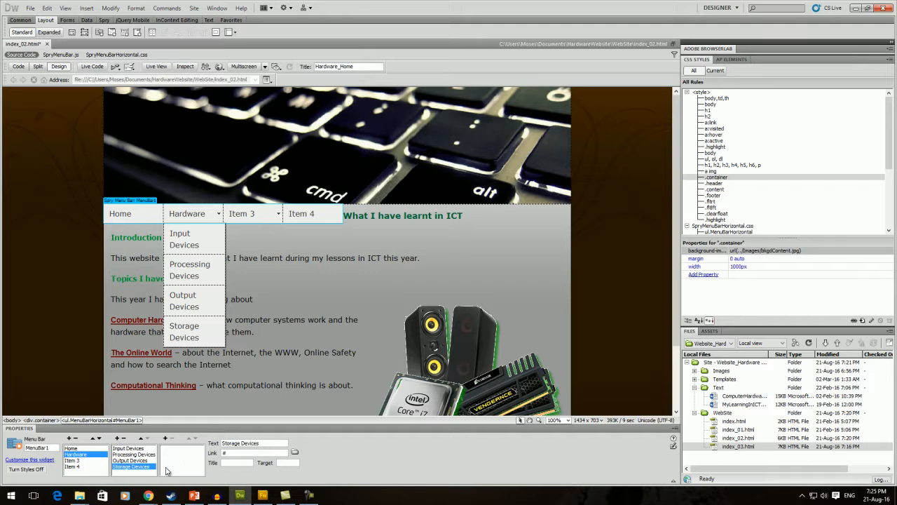
Step: Move Output Devices up to the start of the Hardware submenu and back down to third place
click(142, 460)
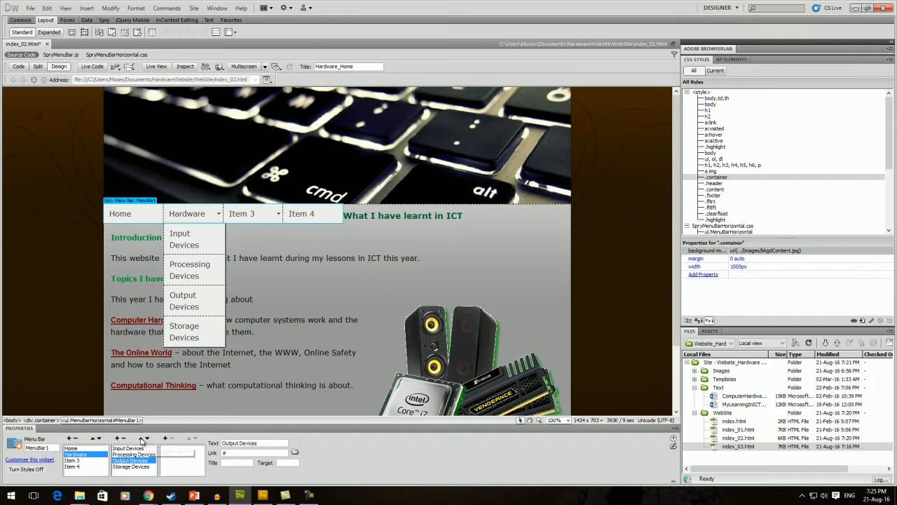
click(141, 440)
click(141, 440)
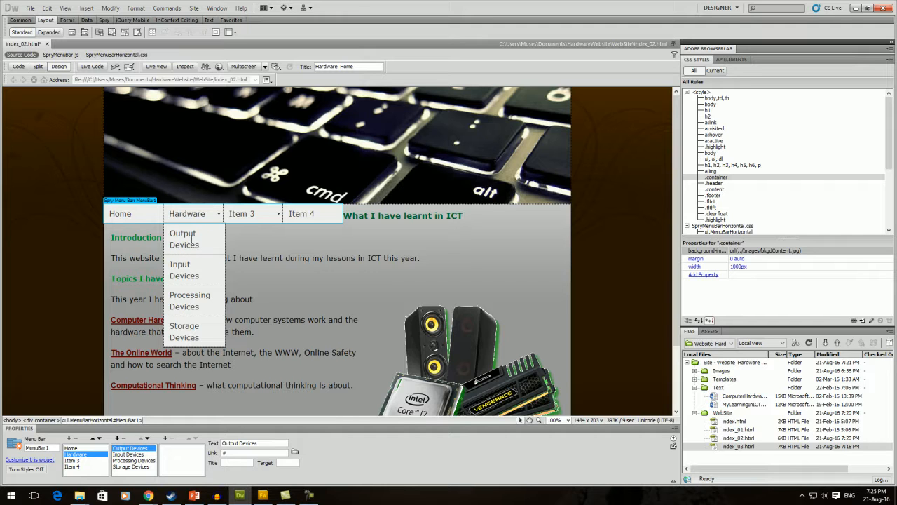
click(148, 439)
click(148, 439)
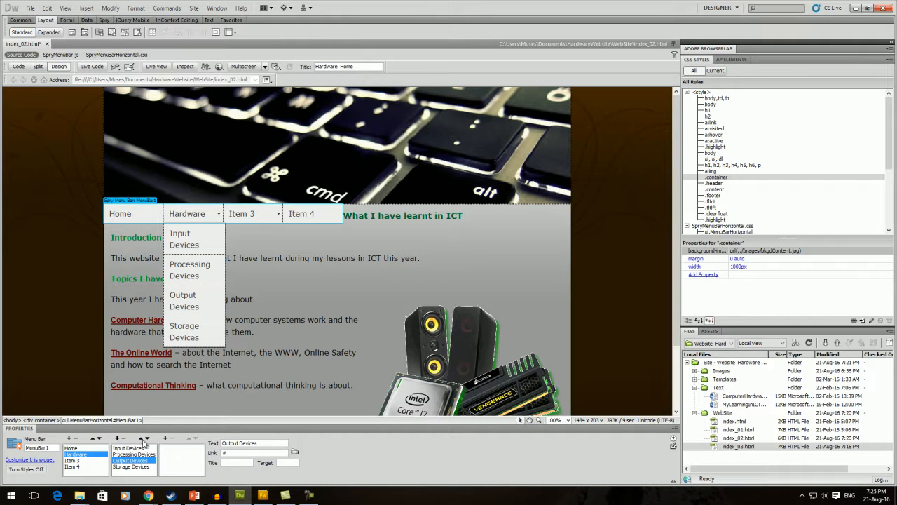
Step: Rename the menu bar's Item 3 as Online World
click(73, 460)
drag(242, 444, 221, 444)
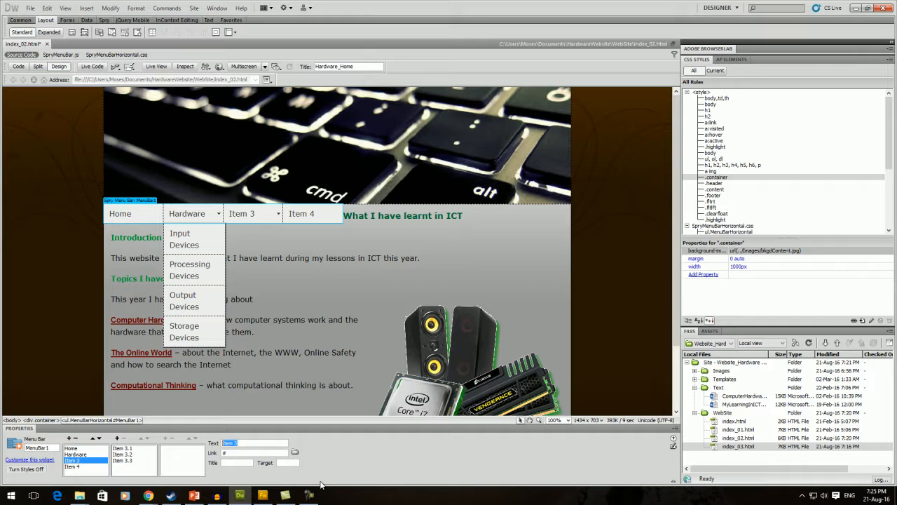
text(Online World)
Step: Remove the nested items Item 3.1.1 and Item 3.1.2 from Item 3.1 under Online World
click(123, 449)
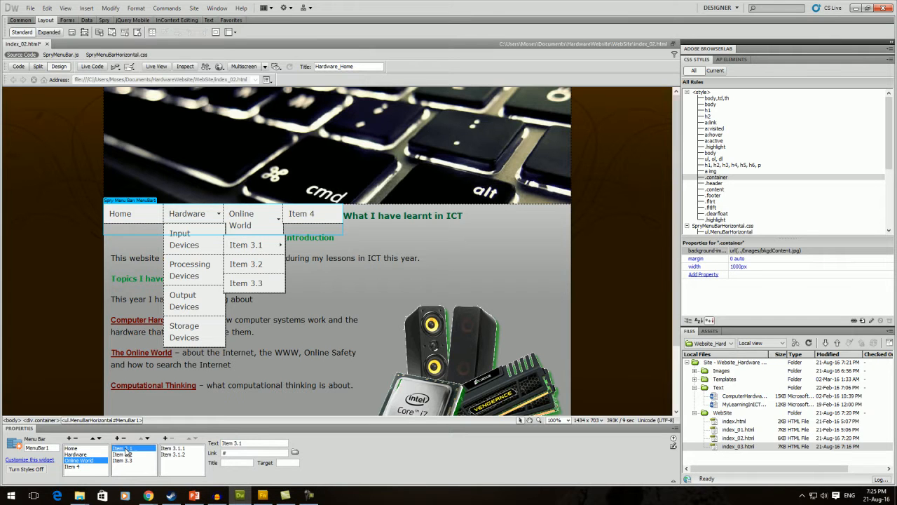
click(191, 448)
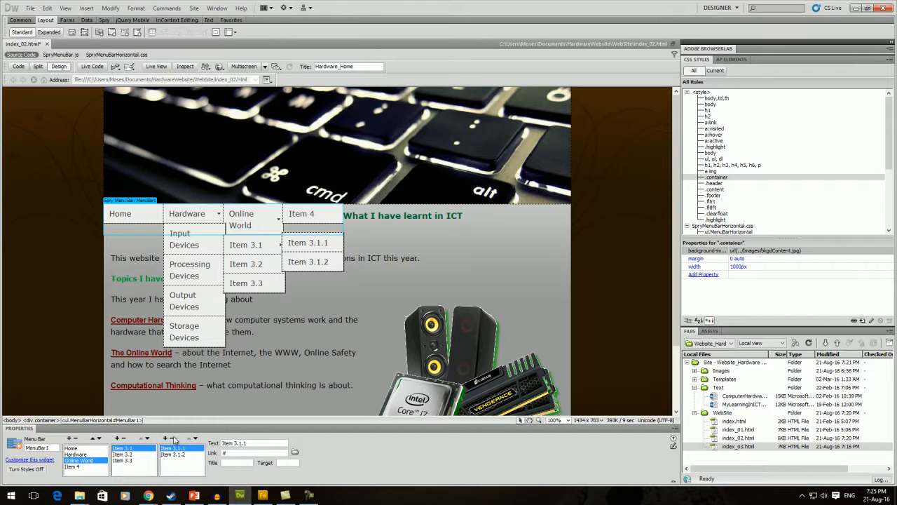
click(171, 438)
click(171, 438)
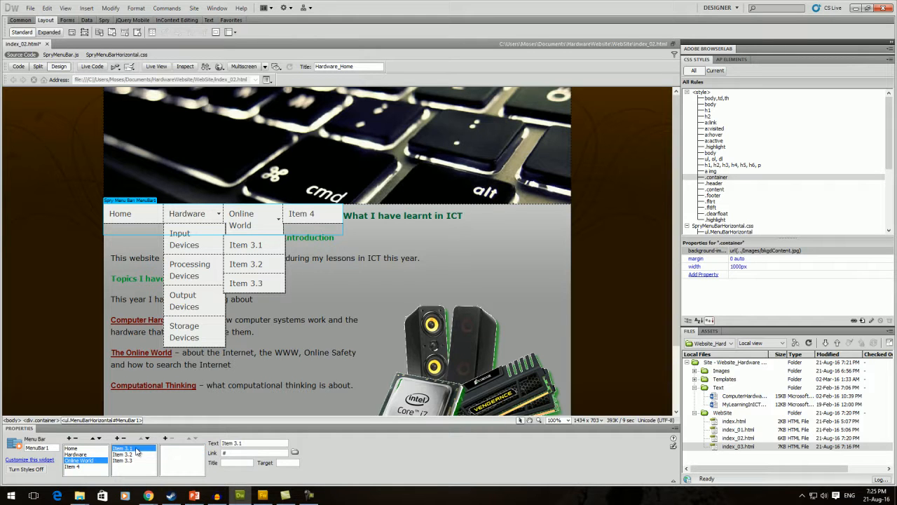
Step: Rename the three Online World submenu items as Internet, www and Online Safety
drag(244, 443, 206, 440)
text(Internet)
key(Return)
click(123, 454)
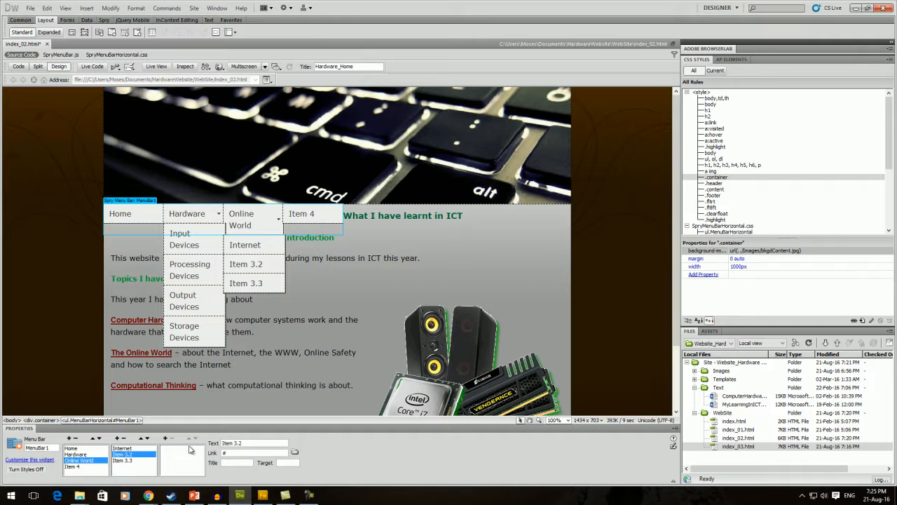
drag(252, 443, 206, 444)
text(www)
key(Return)
click(127, 461)
drag(258, 443, 178, 443)
text(Online Sa)
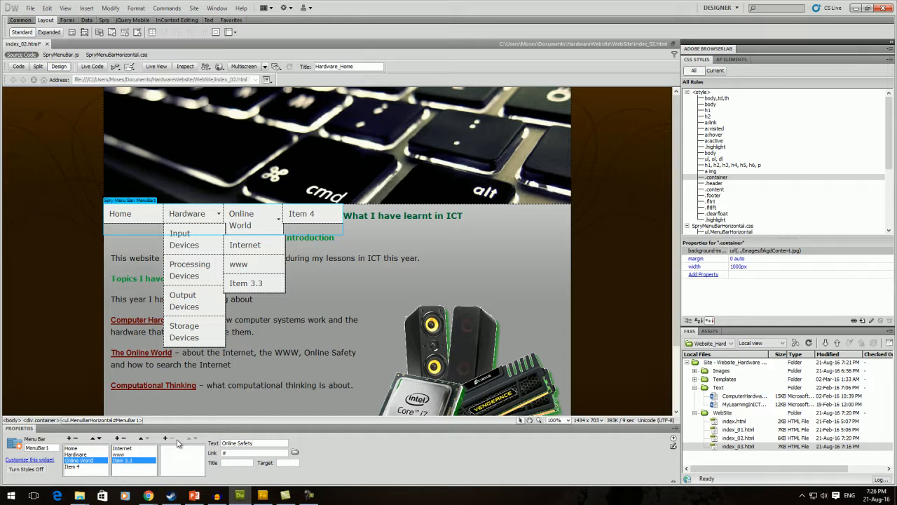
text(fety)
Step: Rename the menu bar's Item 4 as Computer Science
click(73, 466)
drag(242, 443, 217, 443)
text(Com)
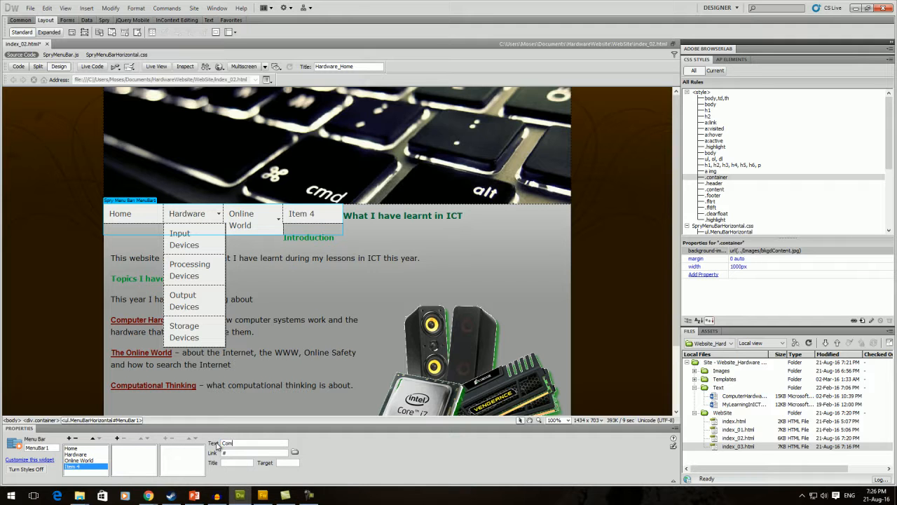
text(puter Science)
Step: Add a fifth top-level item to the menu bar, named Contact Us
click(68, 438)
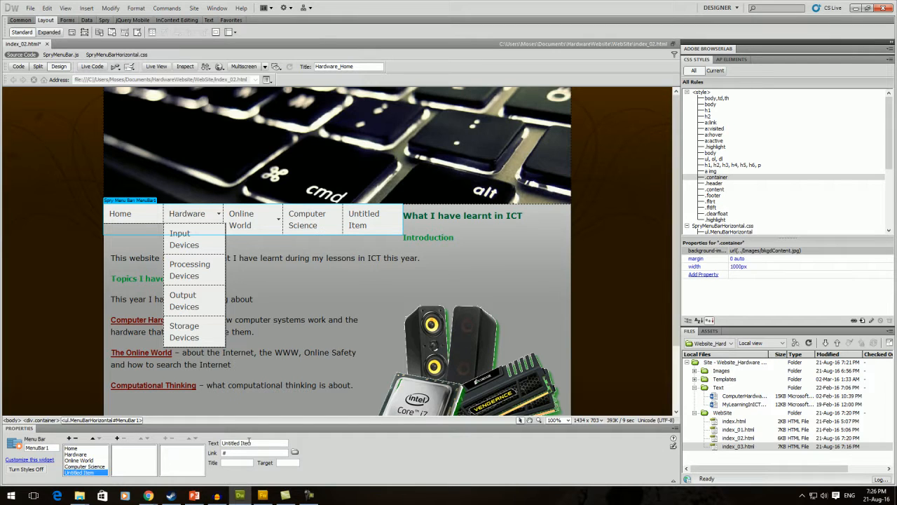
drag(256, 444, 213, 444)
text(Contact Us)
click(131, 456)
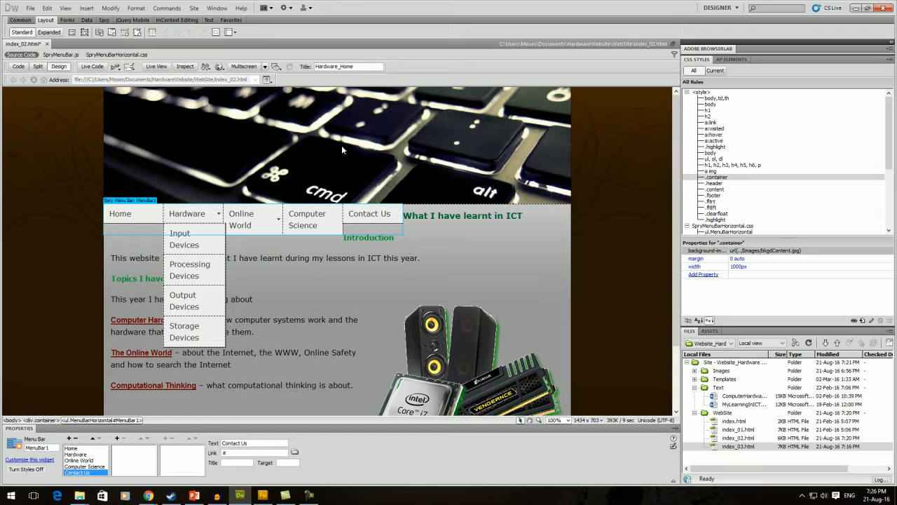
Step: Collapse the page's own <style> rules and check the widths of the header image and the container
click(687, 93)
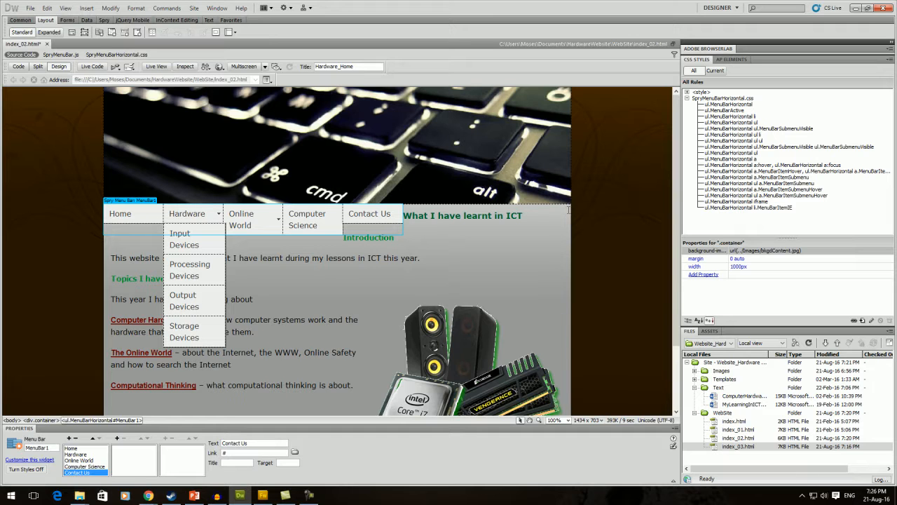
click(550, 144)
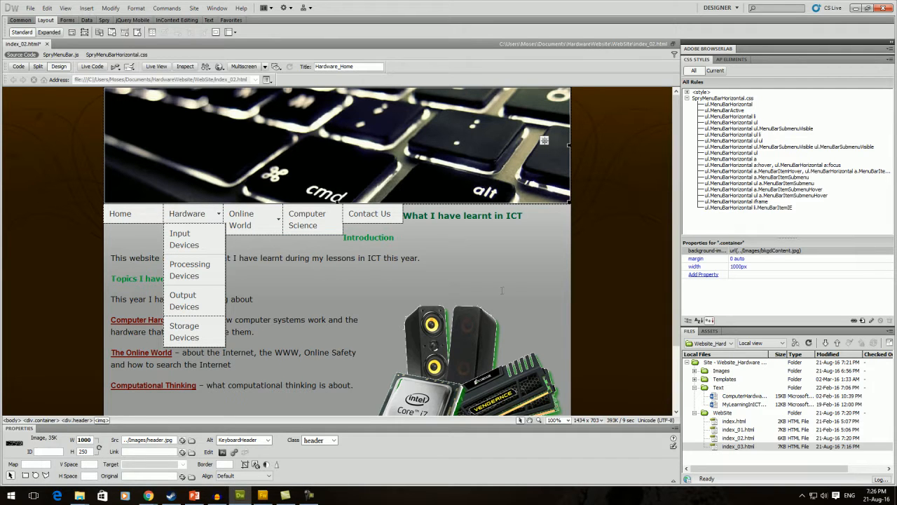
click(570, 248)
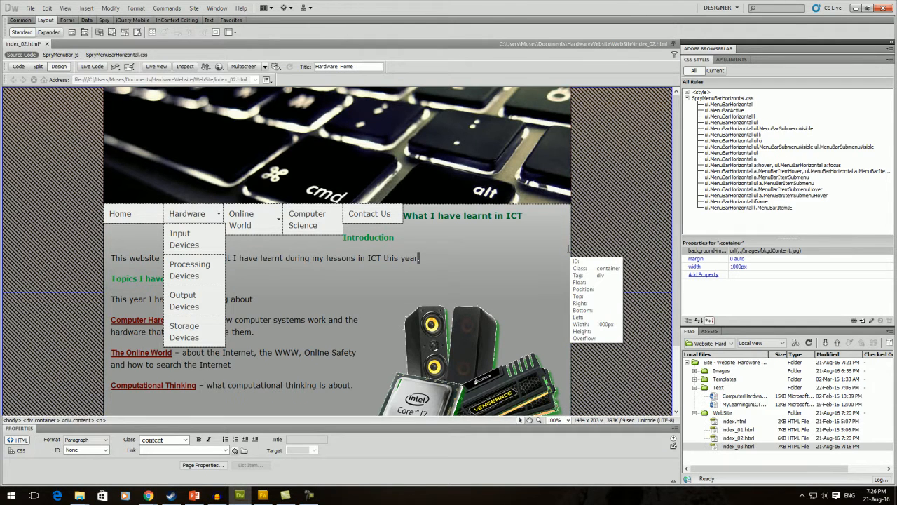
click(489, 178)
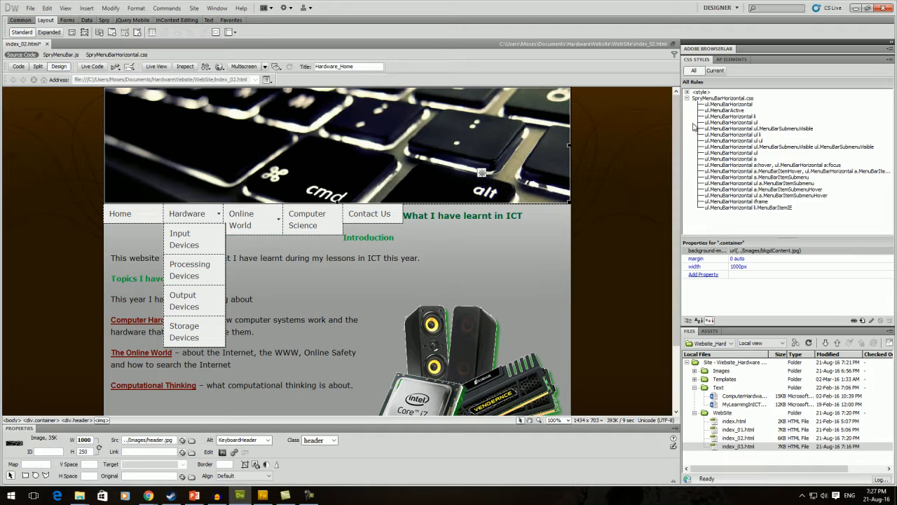
Step: Set the width in the ul.MenuBarHorizontal li rule to 200 px so the top-level items span the header
click(721, 116)
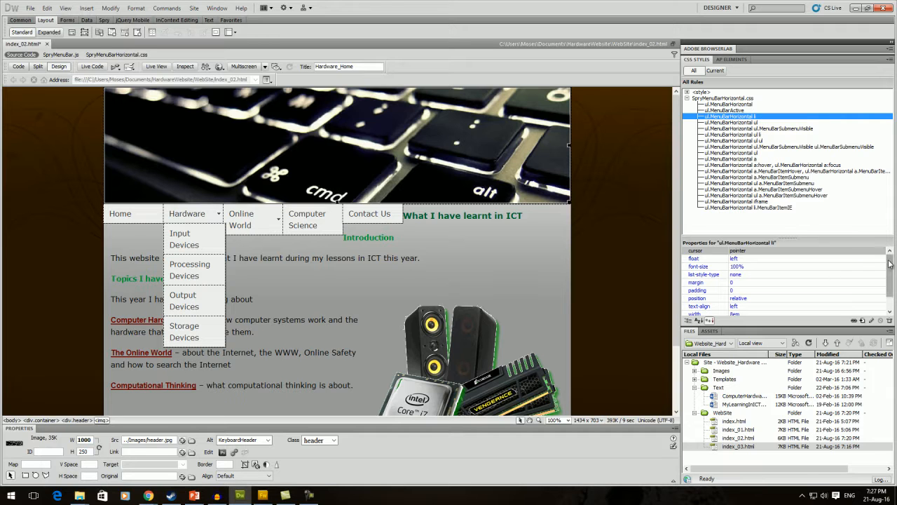
drag(890, 264, 890, 275)
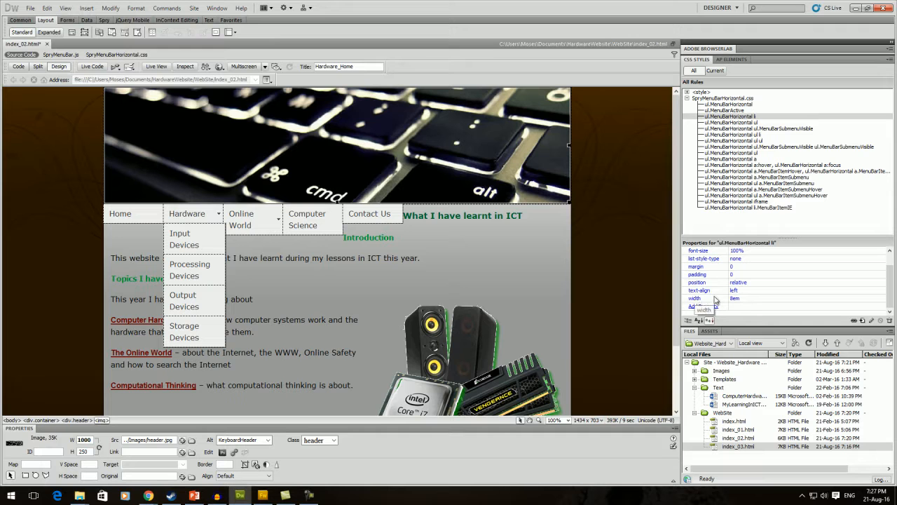
click(749, 298)
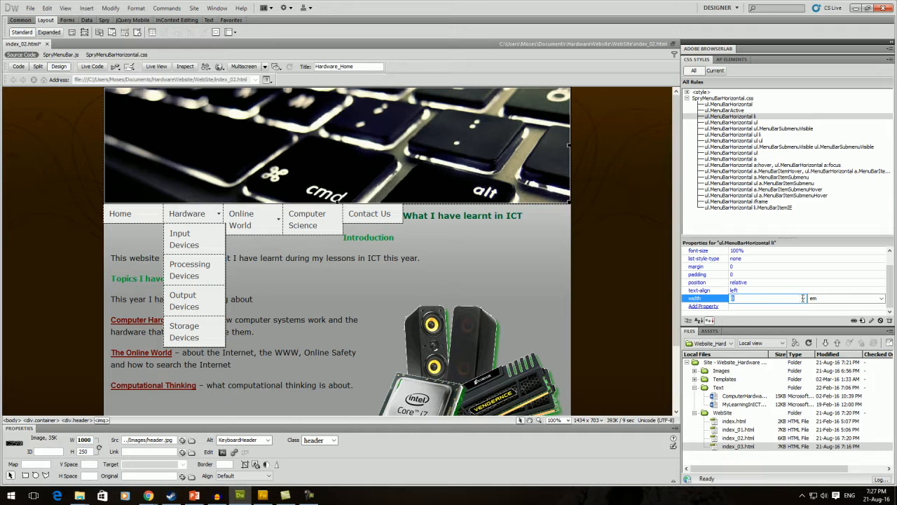
click(882, 298)
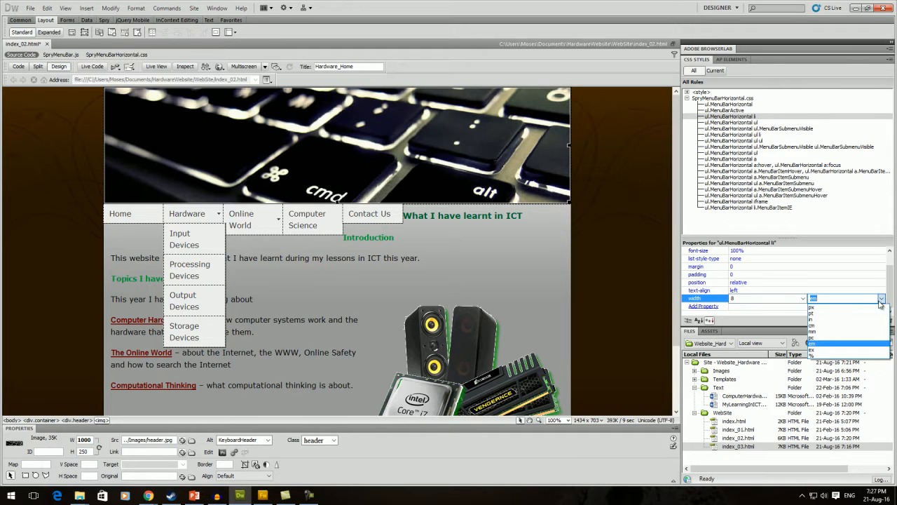
click(869, 307)
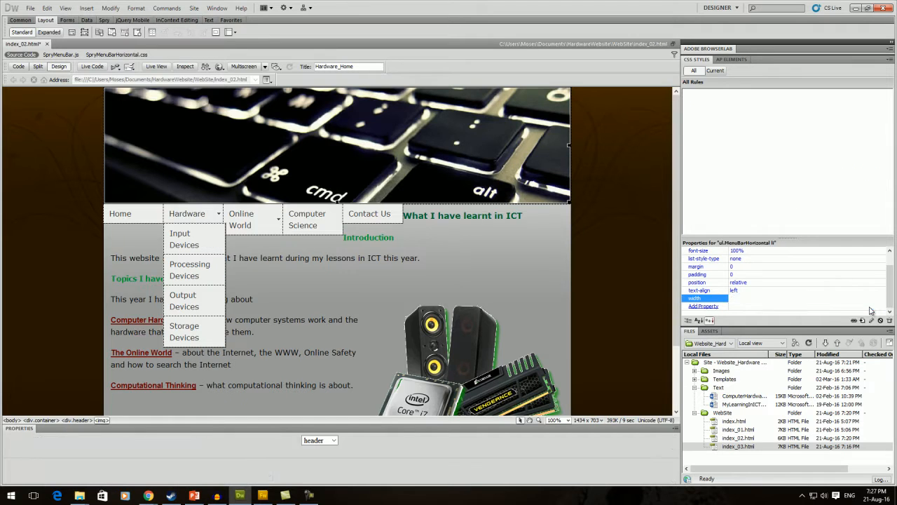
click(740, 299)
drag(741, 299, 729, 299)
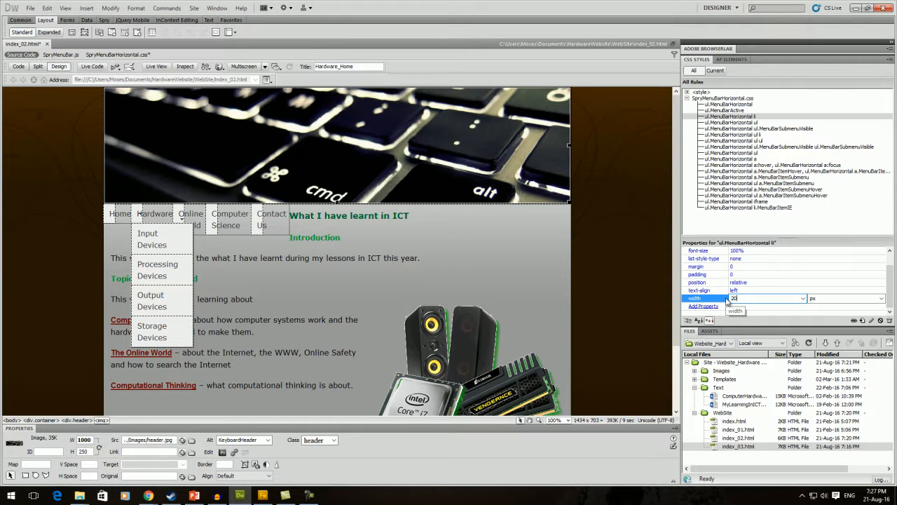
key(Return)
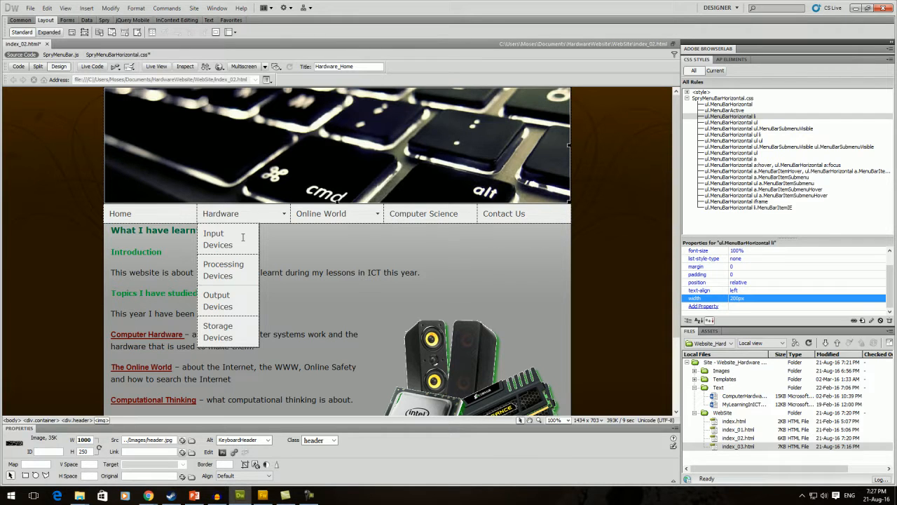
Step: Set the submenu item width in the ul.MenuBarHorizontal ul li rule to 200 px
click(741, 135)
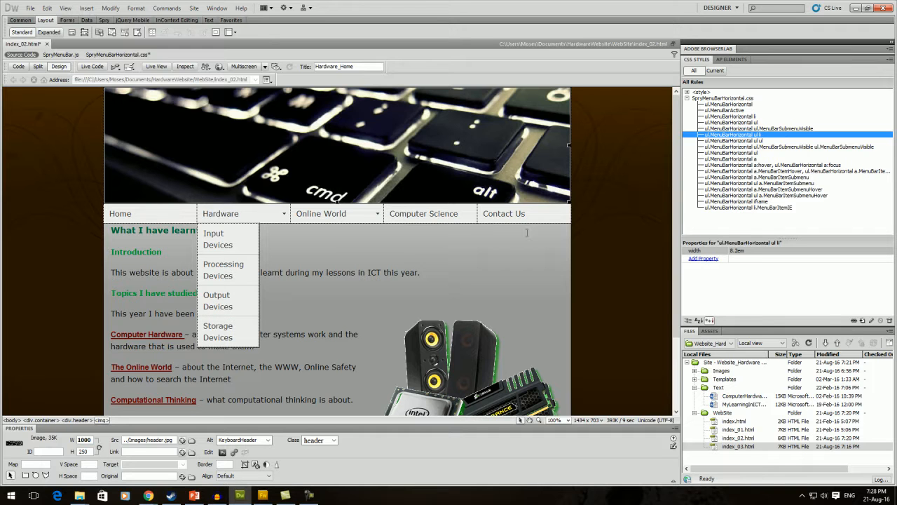
click(751, 251)
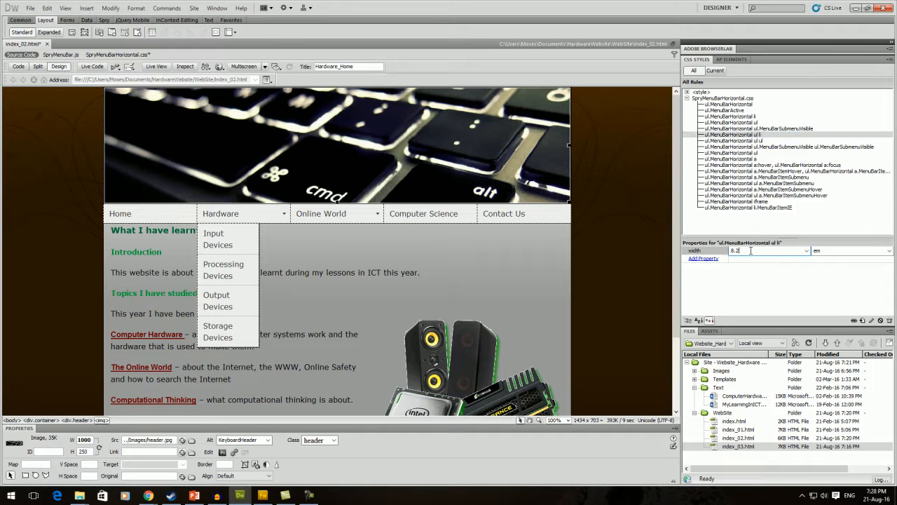
click(889, 251)
click(881, 259)
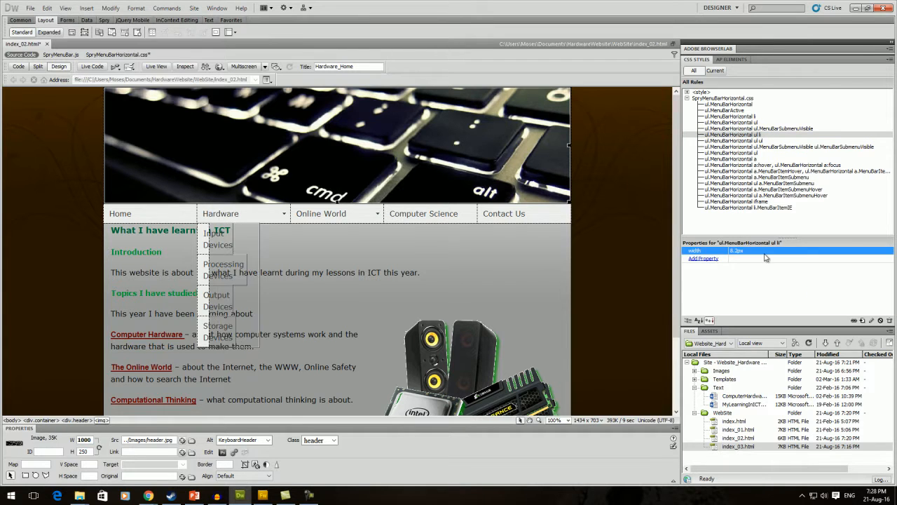
double_click(757, 254)
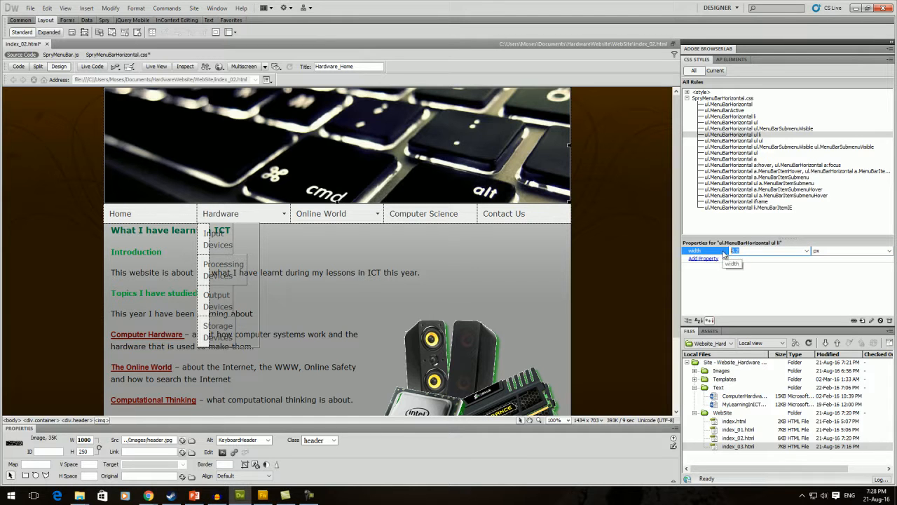
text(200)
key(Return)
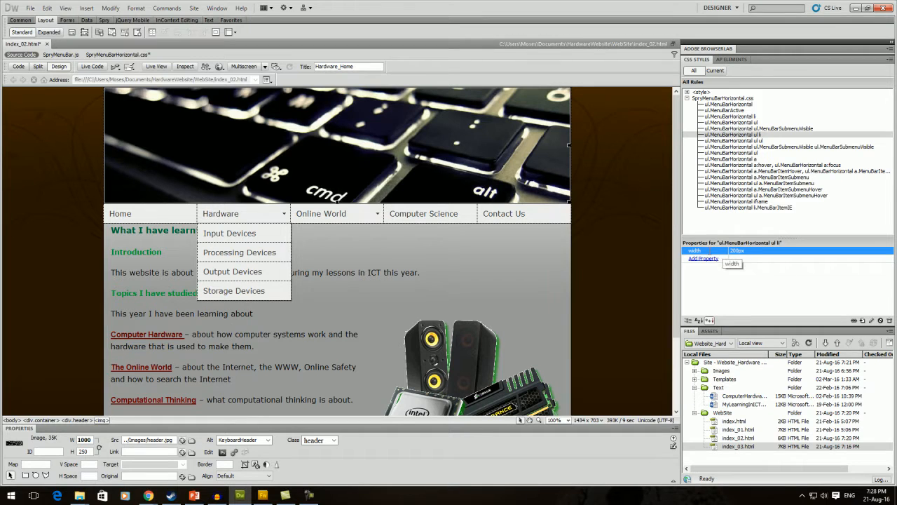
click(281, 217)
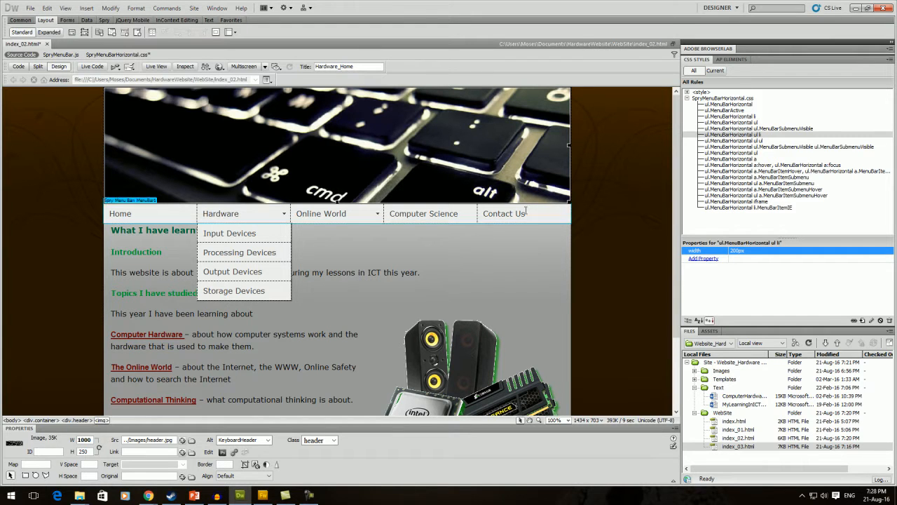
Step: Set the background colour of the ul.MenuBarHorizontal a rule to brown #630
click(720, 160)
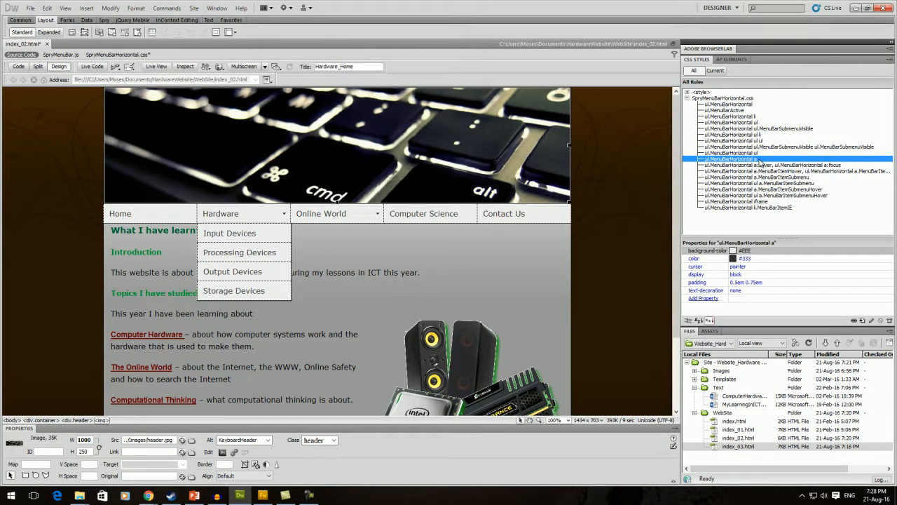
drag(699, 251, 699, 257)
click(733, 250)
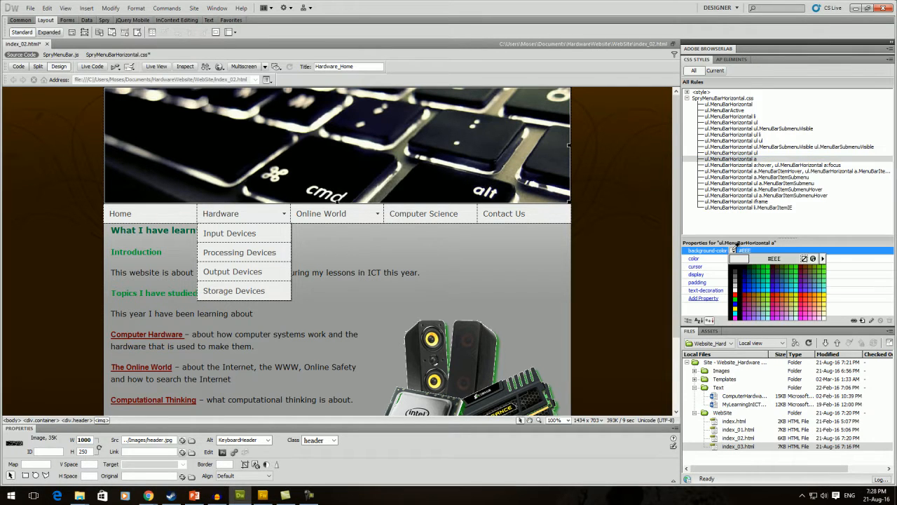
click(808, 272)
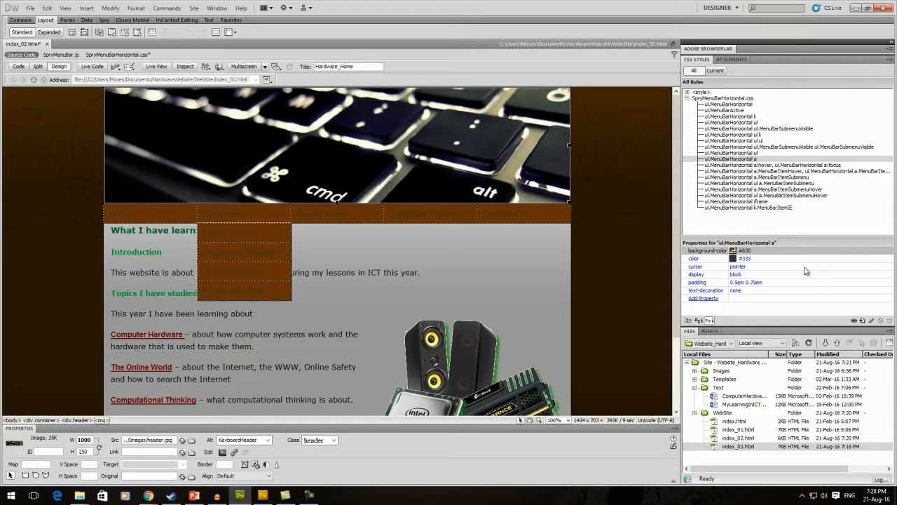
Step: Set the text colour of the ul.MenuBarHorizontal a rule to white #FFF
click(758, 259)
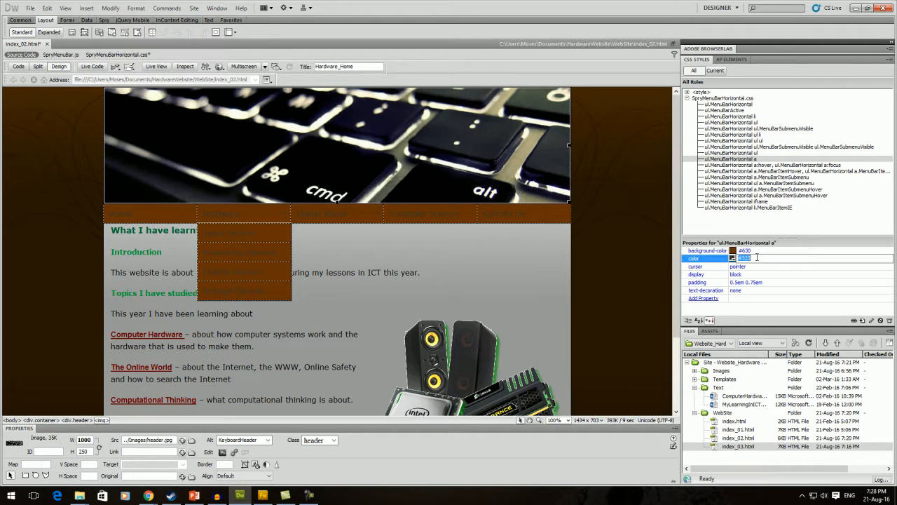
click(779, 259)
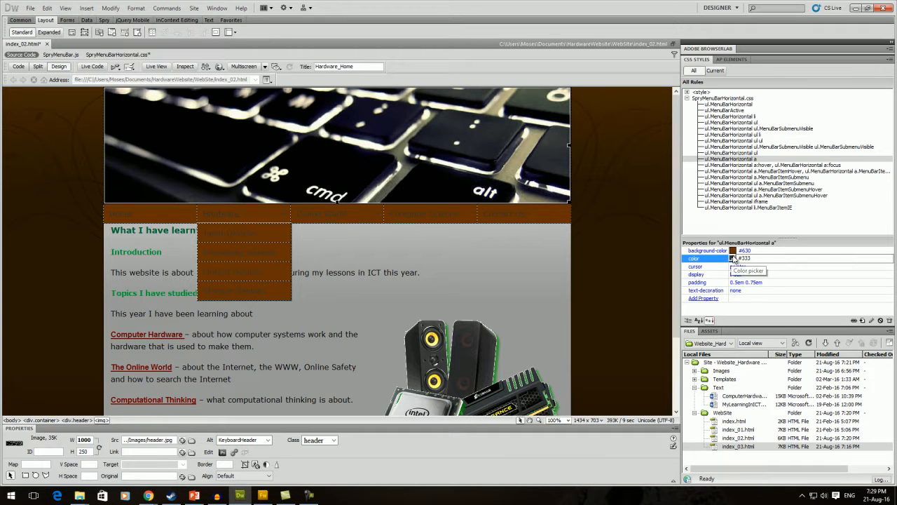
click(733, 257)
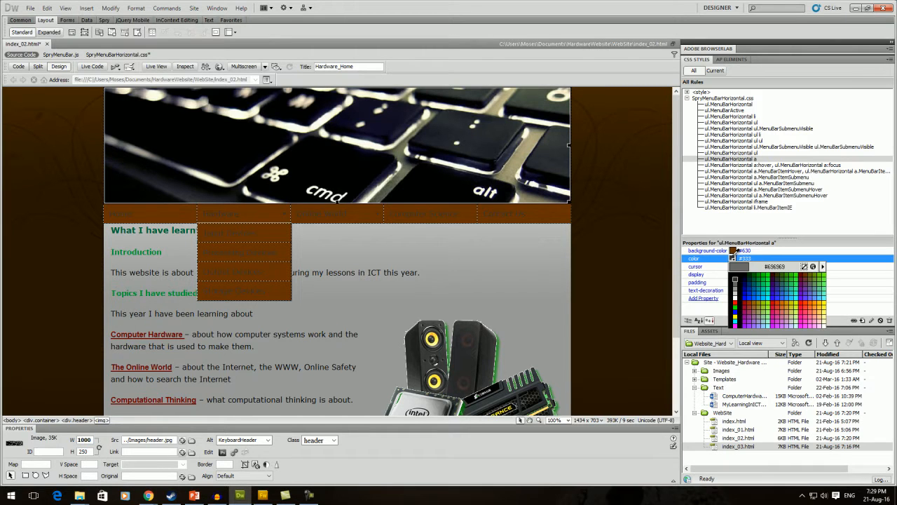
click(735, 295)
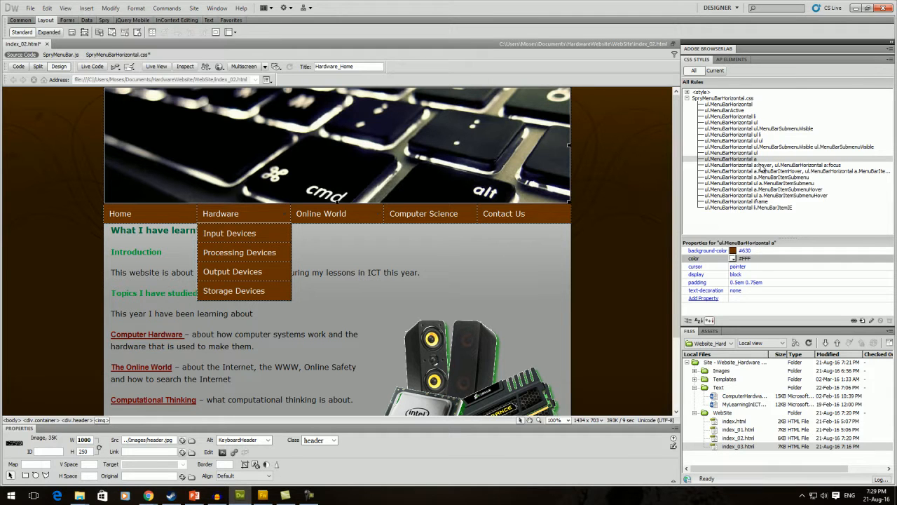
Step: Set the background colour of the ul.MenuBarHorizontal a:hover, a:focus rule to green #063
click(762, 167)
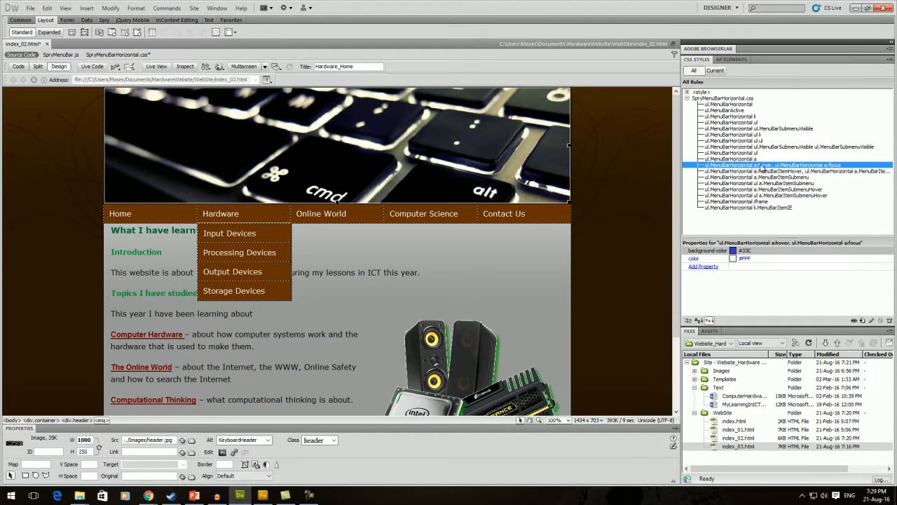
click(733, 251)
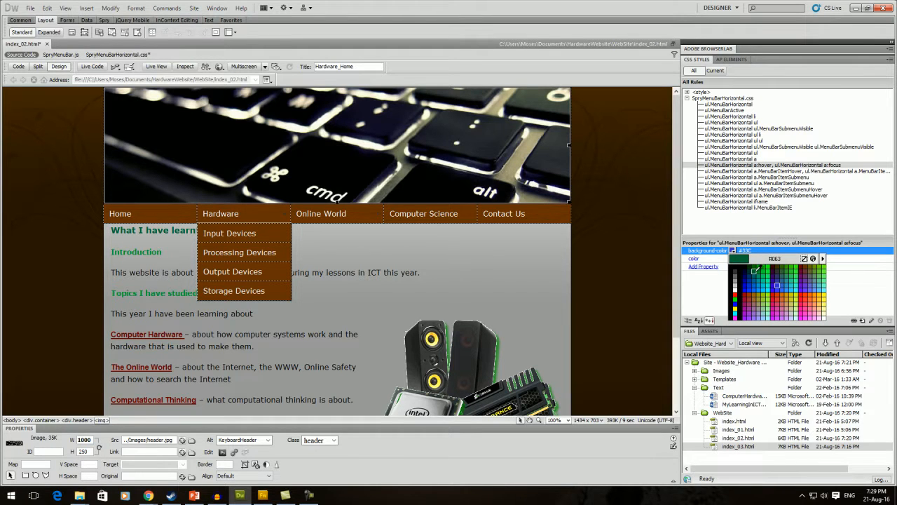
click(755, 271)
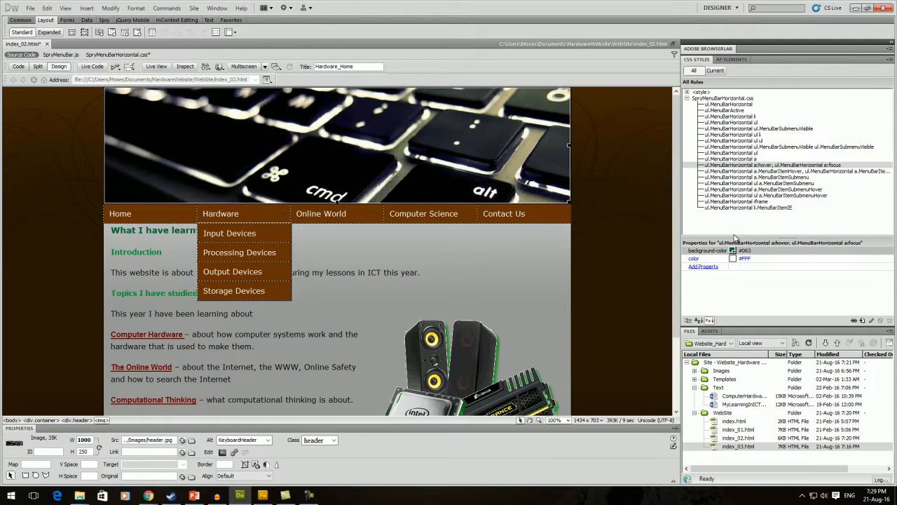
Step: Set the background colour of the ul.MenuBarHorizontal a.MenuBarItemHover and a.MenuBarItemSubmenuHover rule to #066
click(740, 172)
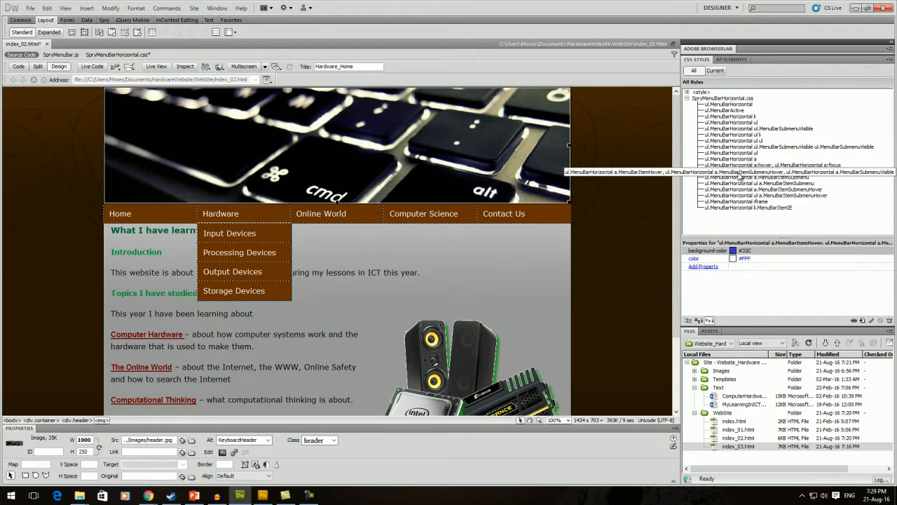
click(733, 251)
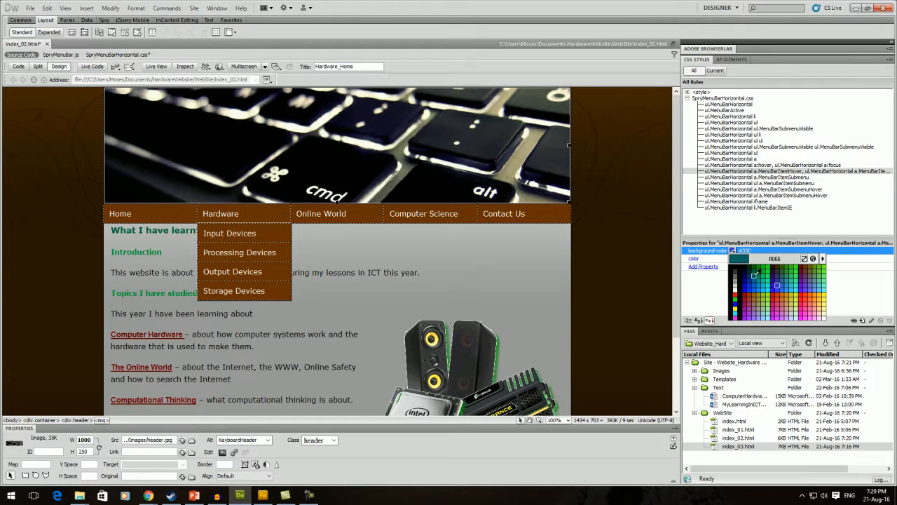
click(754, 275)
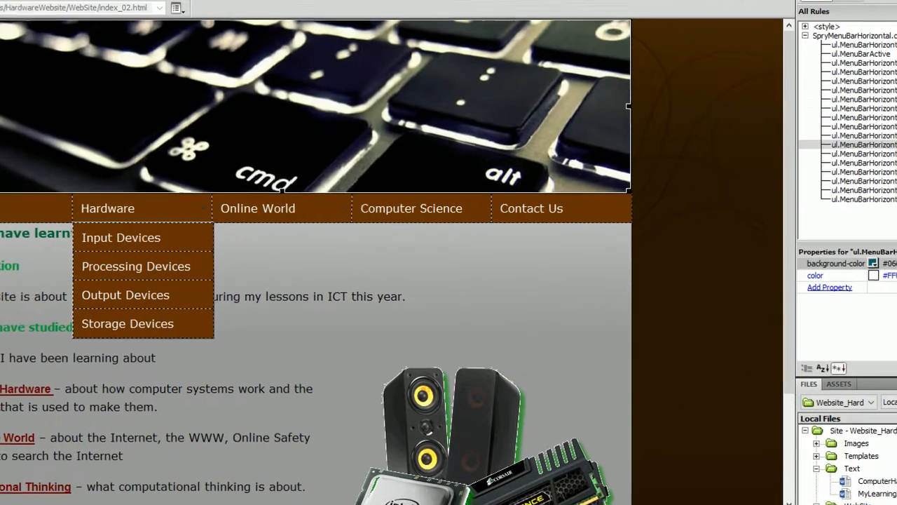
Step: Save index_02.html, accept copying the Spry dependent files to the local site, and save all open files
click(7, 0)
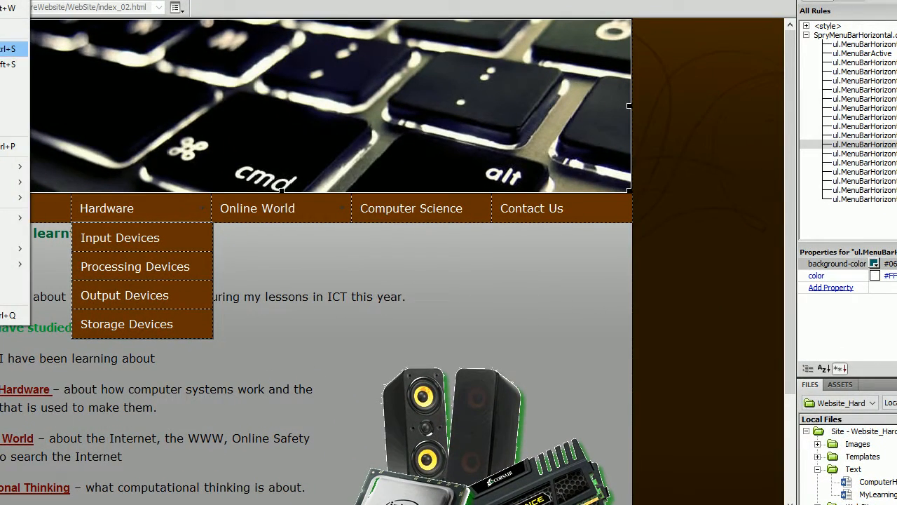
click(4, 49)
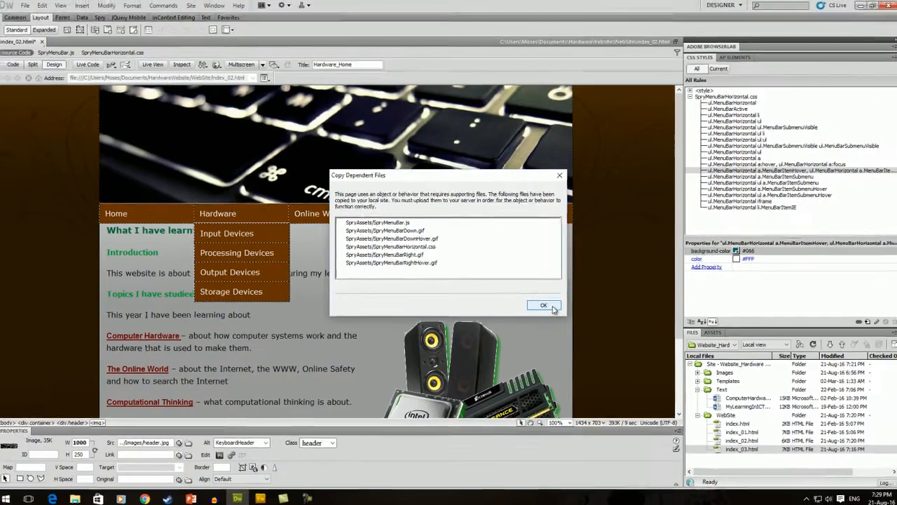
click(567, 323)
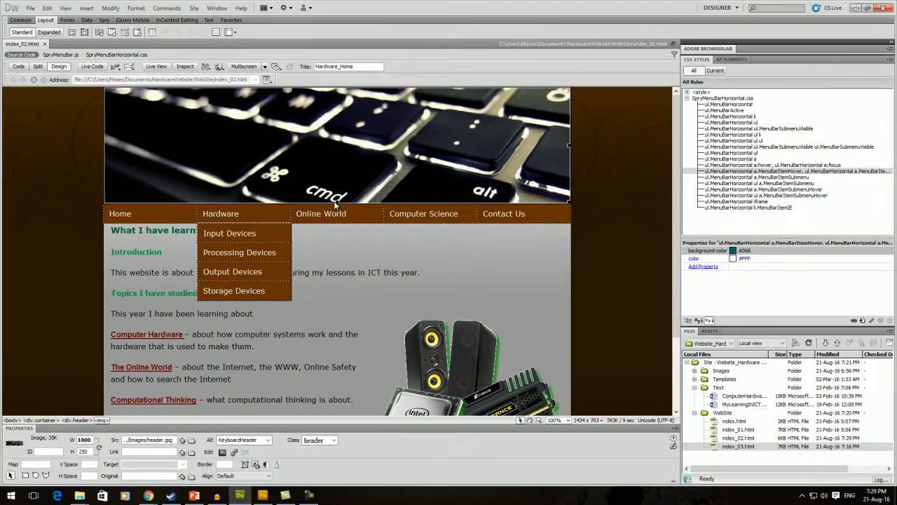
click(30, 9)
click(53, 127)
Step: Preview index_02.html in Internet Explorer and allow the page's blocked content
click(32, 10)
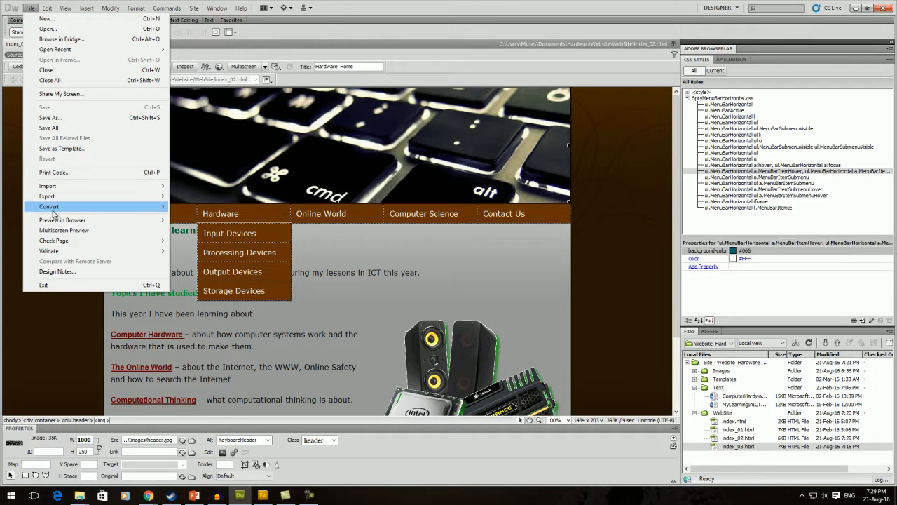
mouse_move(56, 223)
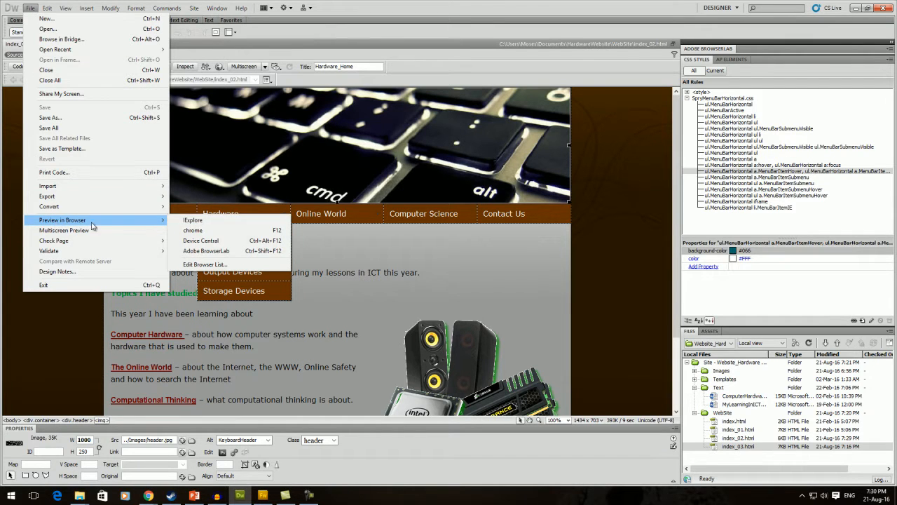
click(210, 222)
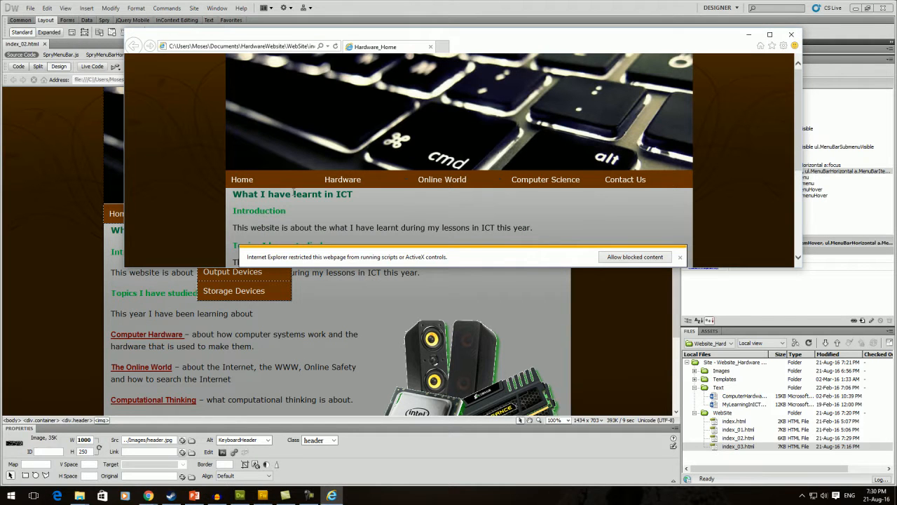
click(645, 258)
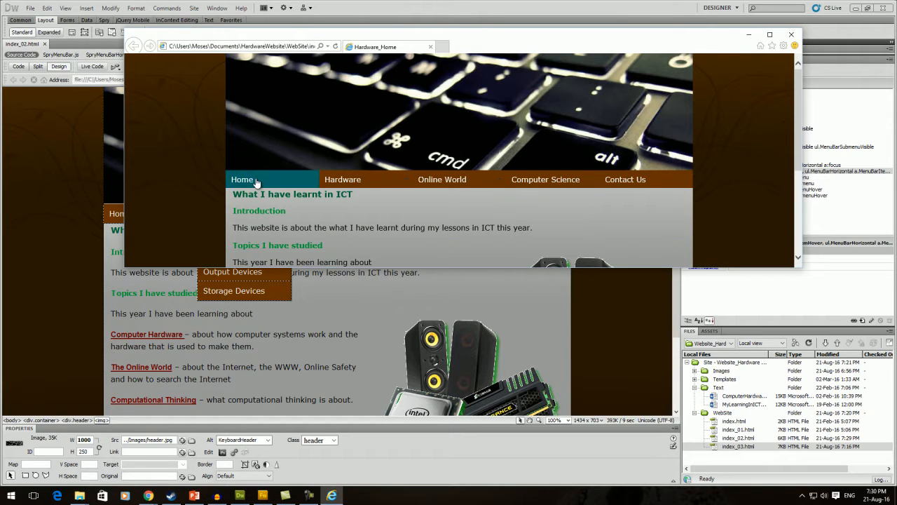
Step: Check the hover colours and the Hardware and Online World submenus in the browser, maximised, and minimise it to return to Dreamweaver
mouse_move(337, 184)
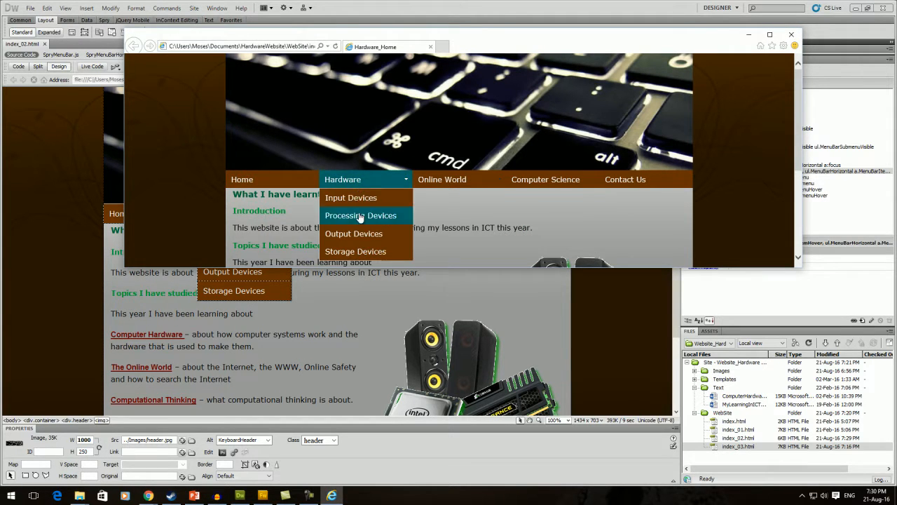
mouse_move(462, 181)
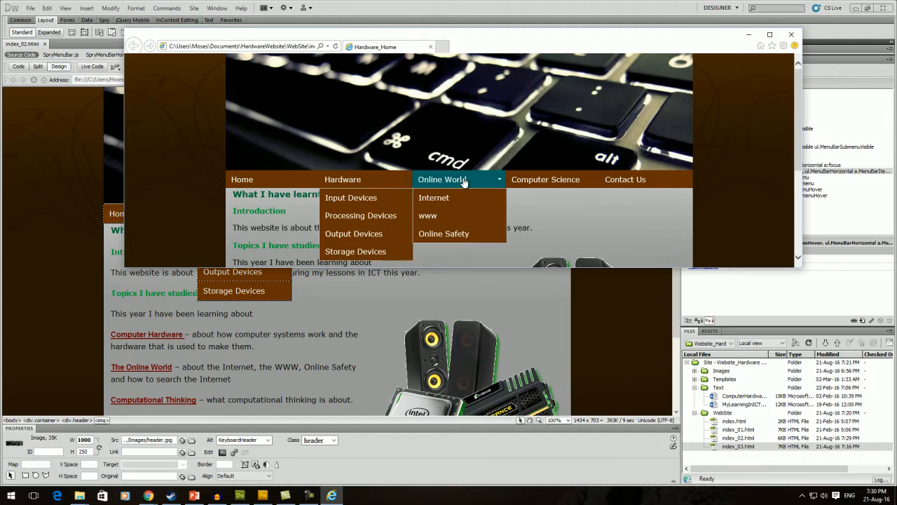
click(770, 35)
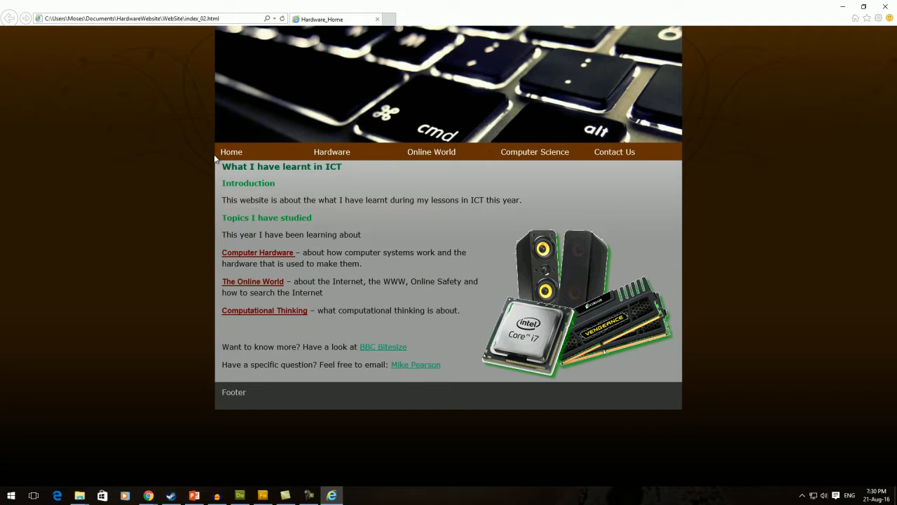
click(333, 155)
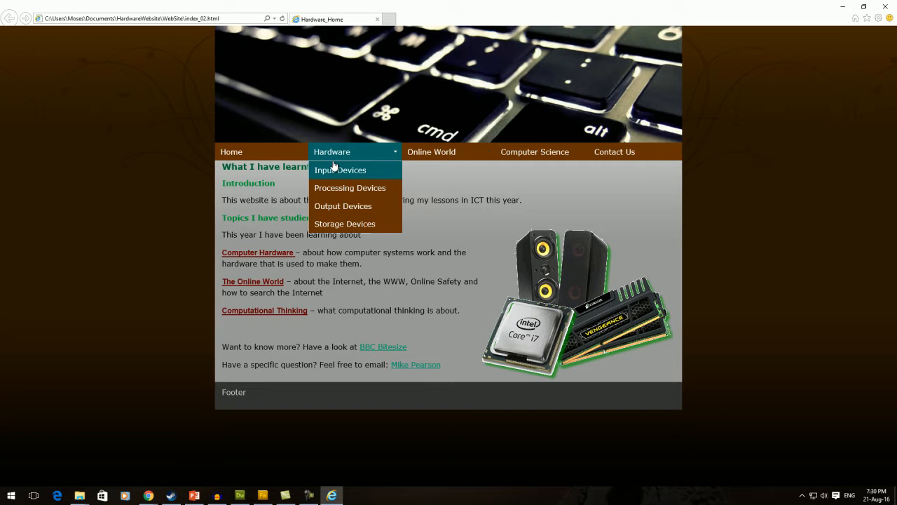
click(842, 7)
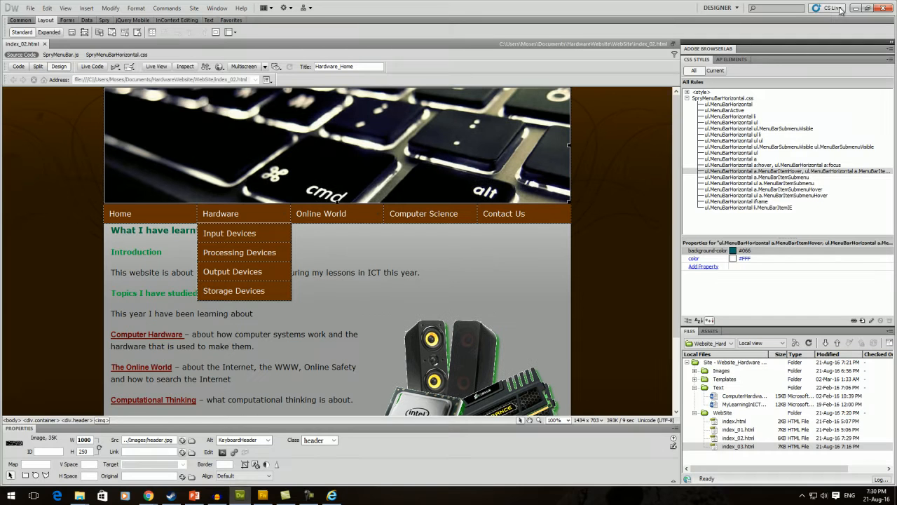